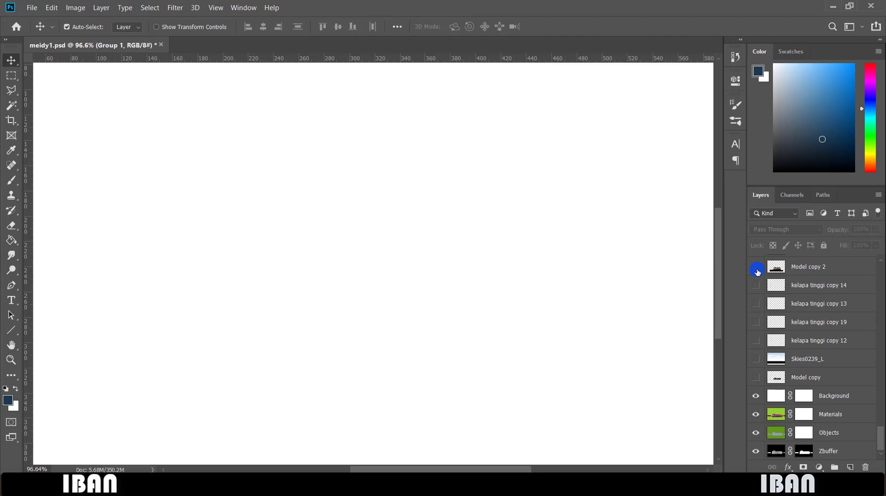
Step: Show the Model copy 2 building layer, and select the Background, Materials, Objects and Zbuffer layers in turn
{"action": "left_click", "coordinate": [756, 269]}
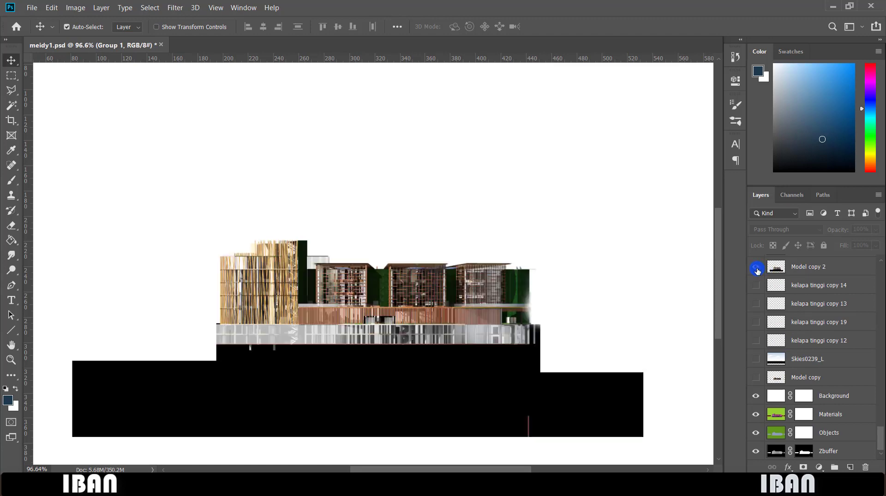
{"action": "left_click", "coordinate": [756, 397]}
{"action": "left_click", "coordinate": [835, 398]}
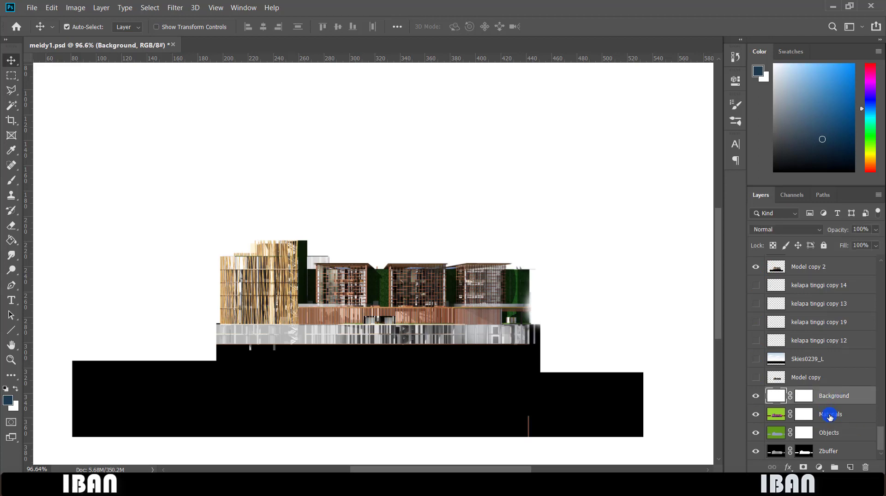
{"action": "left_click", "coordinate": [829, 416]}
{"action": "left_click", "coordinate": [828, 433]}
{"action": "left_click", "coordinate": [823, 457]}
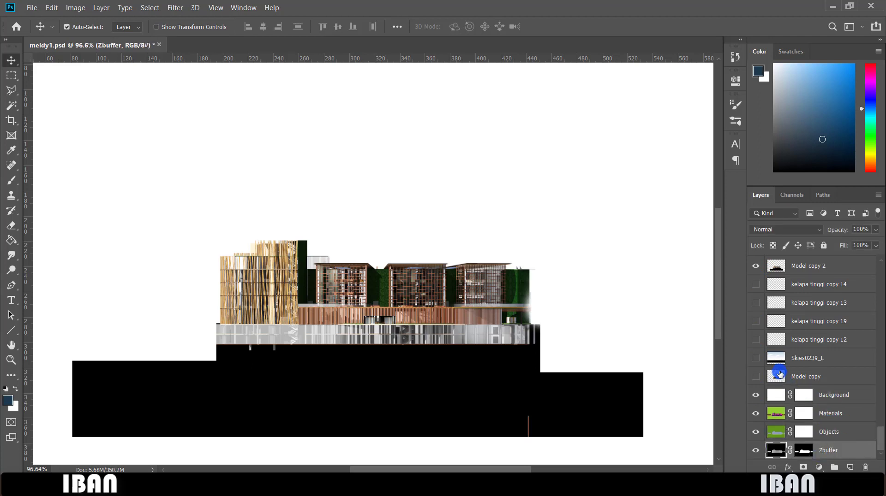
{"action": "scroll", "coordinate": [779, 376], "scroll_direction": "up", "scroll_amount": 3}
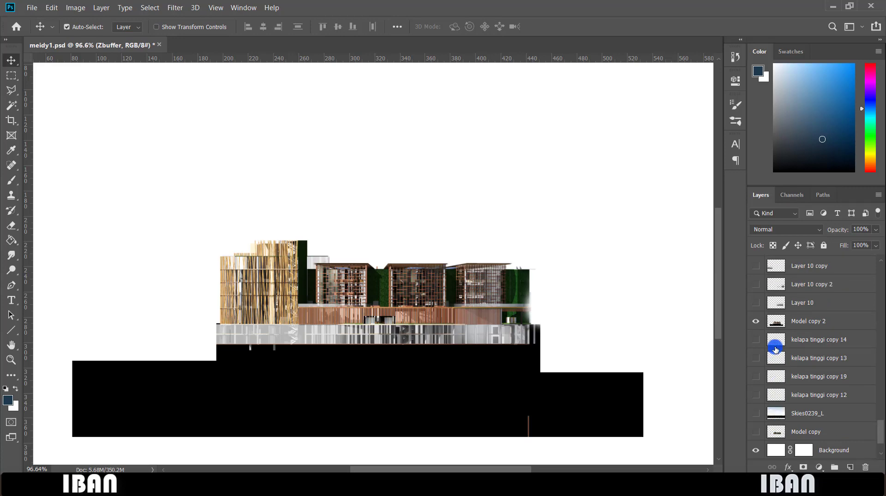
{"action": "scroll", "coordinate": [775, 347], "scroll_direction": "down", "scroll_amount": 1}
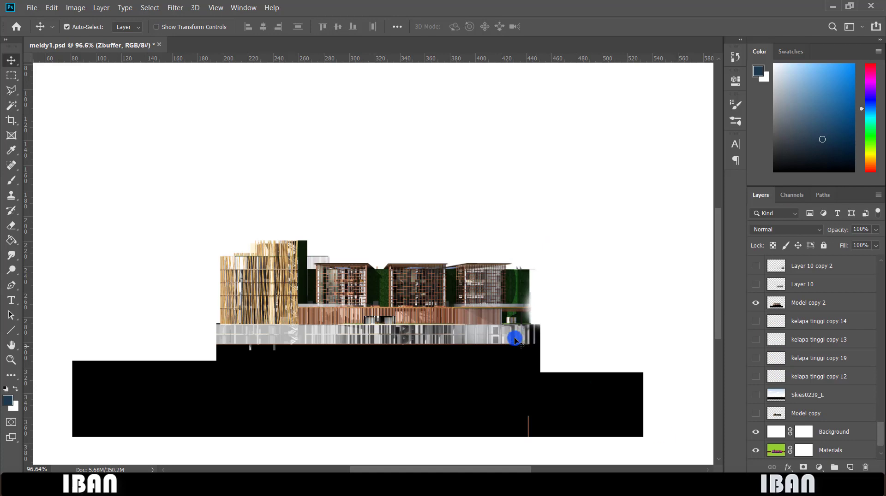
{"action": "scroll", "coordinate": [397, 322], "scroll_direction": "down", "scroll_amount": 1}
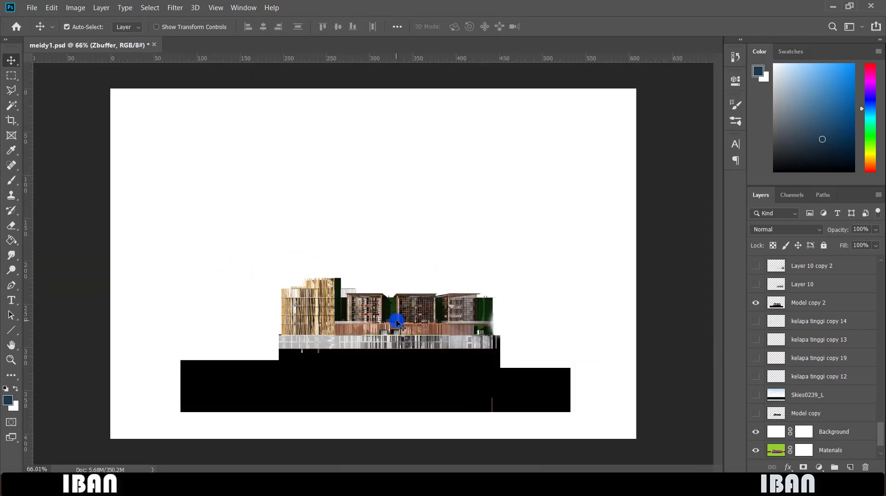
{"action": "key", "text": "ctrl"}
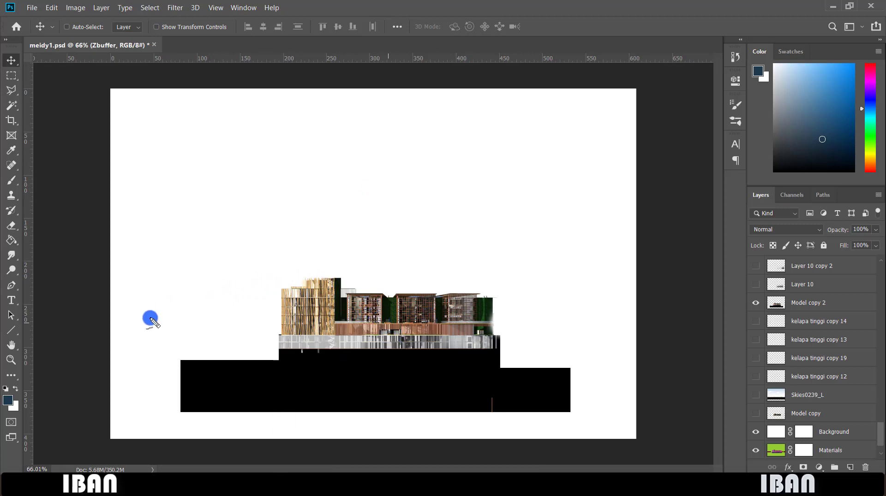
{"action": "mouse_move", "coordinate": [157, 337]}
{"action": "left_mouse_down"}
{"action": "mouse_move", "coordinate": [263, 345]}
{"action": "mouse_move", "coordinate": [276, 267]}
{"action": "mouse_move", "coordinate": [404, 246]}
{"action": "mouse_move", "coordinate": [570, 265]}
{"action": "mouse_move", "coordinate": [550, 331]}
{"action": "mouse_move", "coordinate": [611, 403]}
{"action": "mouse_move", "coordinate": [247, 422]}
{"action": "mouse_move", "coordinate": [153, 326]}
{"action": "left_mouse_up"}
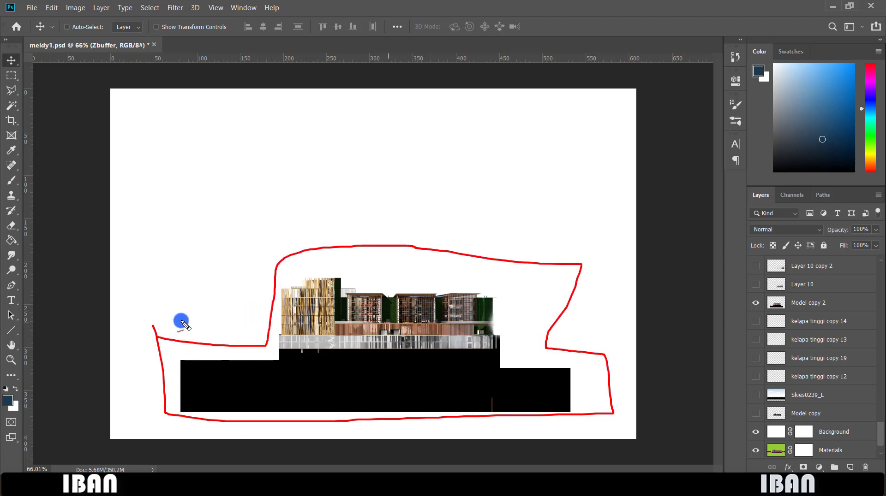
{"action": "mouse_move", "coordinate": [303, 146]}
{"action": "left_mouse_down"}
{"action": "mouse_move", "coordinate": [312, 164]}
{"action": "mouse_move", "coordinate": [349, 135]}
{"action": "left_mouse_up"}
{"action": "mouse_move", "coordinate": [147, 146]}
{"action": "left_mouse_down"}
{"action": "mouse_move", "coordinate": [217, 192]}
{"action": "mouse_move", "coordinate": [423, 209]}
{"action": "mouse_move", "coordinate": [318, 112]}
{"action": "mouse_move", "coordinate": [188, 153]}
{"action": "left_mouse_up"}
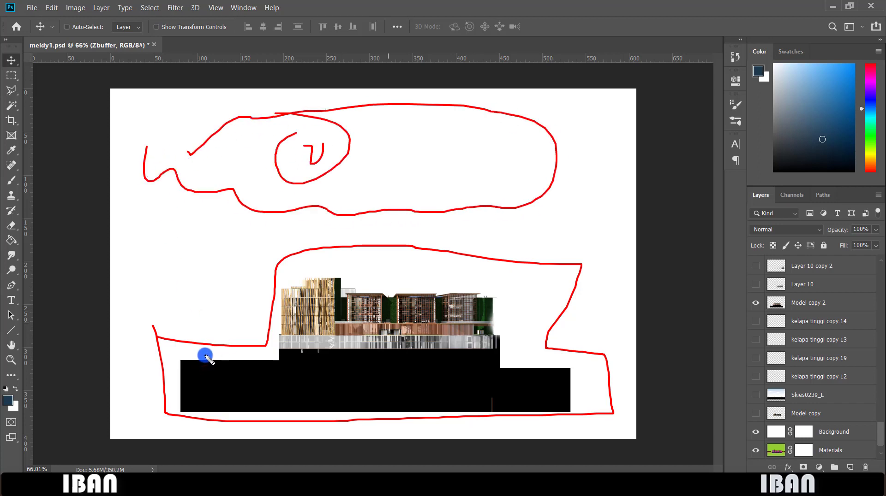
{"action": "mouse_move", "coordinate": [300, 357]}
{"action": "left_mouse_down"}
{"action": "mouse_move", "coordinate": [305, 316]}
{"action": "mouse_move", "coordinate": [308, 358]}
{"action": "mouse_move", "coordinate": [305, 284]}
{"action": "mouse_move", "coordinate": [325, 329]}
{"action": "left_mouse_up"}
{"action": "mouse_move", "coordinate": [370, 357]}
{"action": "left_mouse_down"}
{"action": "mouse_move", "coordinate": [366, 327]}
{"action": "mouse_move", "coordinate": [375, 281]}
{"action": "mouse_move", "coordinate": [377, 329]}
{"action": "mouse_move", "coordinate": [436, 350]}
{"action": "left_mouse_up"}
{"action": "mouse_move", "coordinate": [505, 360]}
{"action": "left_mouse_down"}
{"action": "mouse_move", "coordinate": [521, 365]}
{"action": "mouse_move", "coordinate": [538, 332]}
{"action": "left_mouse_up"}
{"action": "left_click_drag", "start_coordinate": [221, 368], "coordinate": [216, 358]}
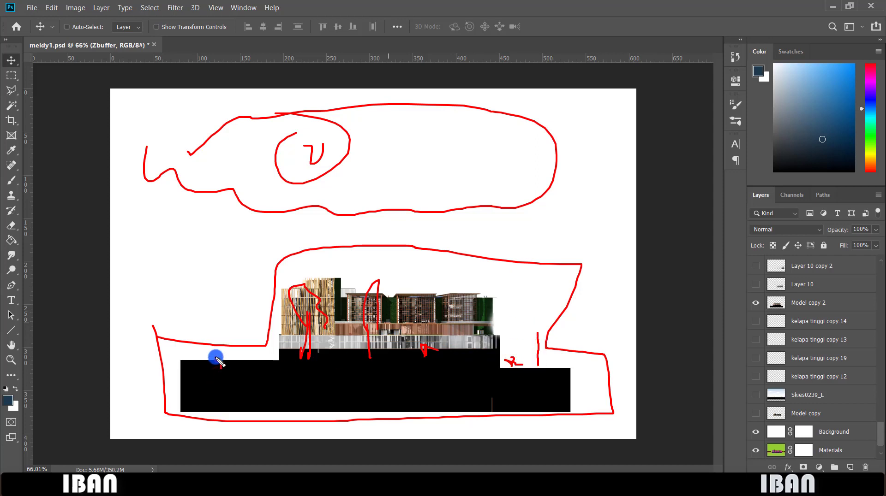
{"action": "left_click_drag", "start_coordinate": [410, 320], "coordinate": [417, 276]}
{"action": "left_click_drag", "start_coordinate": [438, 195], "coordinate": [425, 223]}
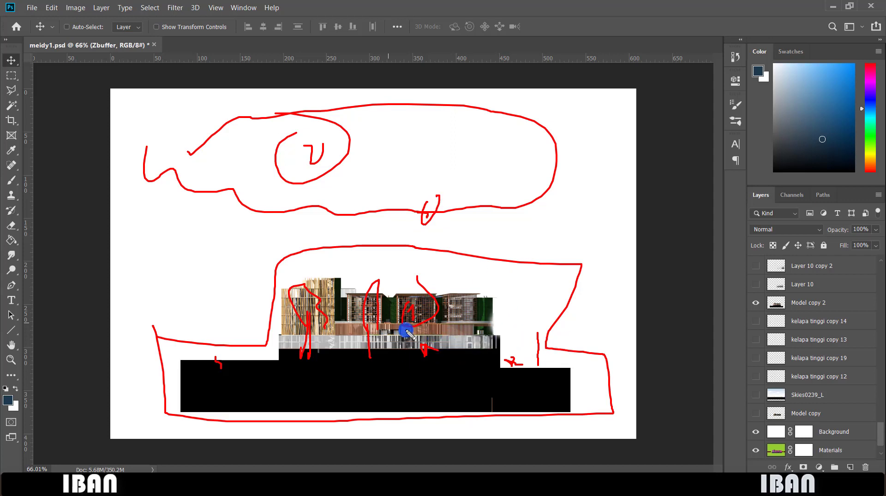
{"action": "left_click_drag", "start_coordinate": [424, 353], "coordinate": [437, 348]}
{"action": "key", "text": "Escape"}
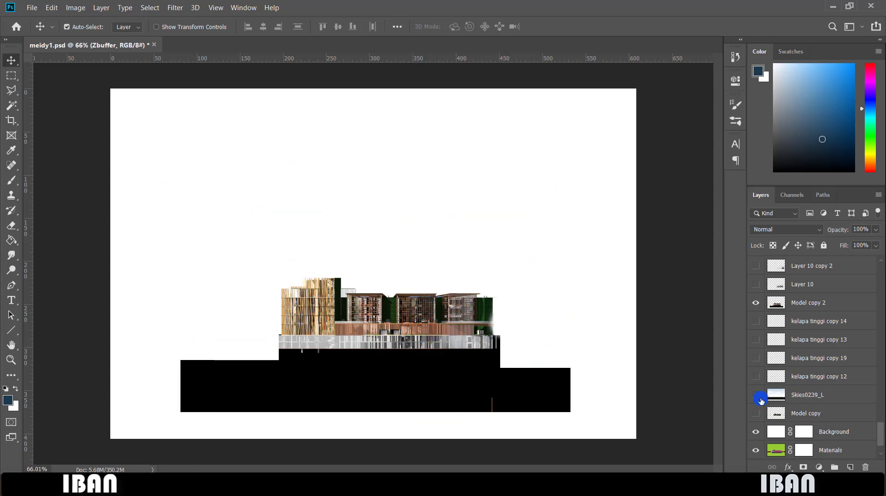
Step: Show the Skies0239_L layer behind the building, comparing the image with and without the sky
{"action": "scroll", "coordinate": [756, 415], "scroll_direction": "down", "scroll_amount": 2}
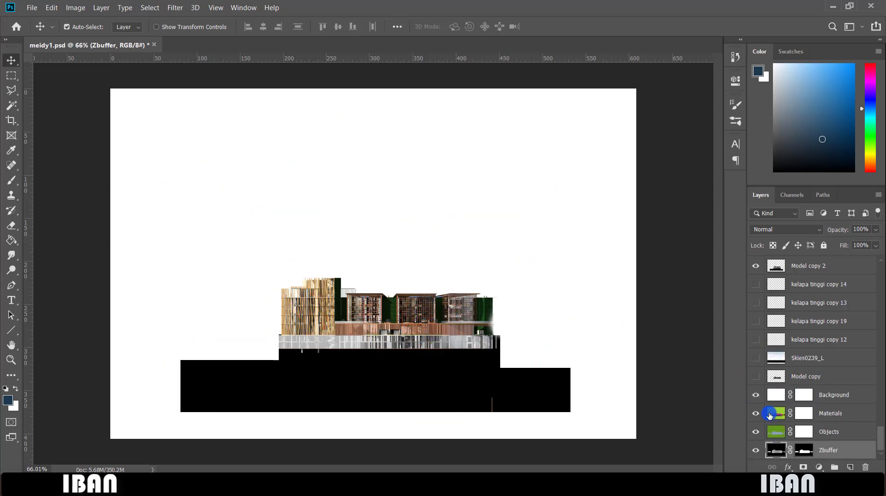
{"action": "scroll", "coordinate": [769, 416], "scroll_direction": "up", "scroll_amount": 2}
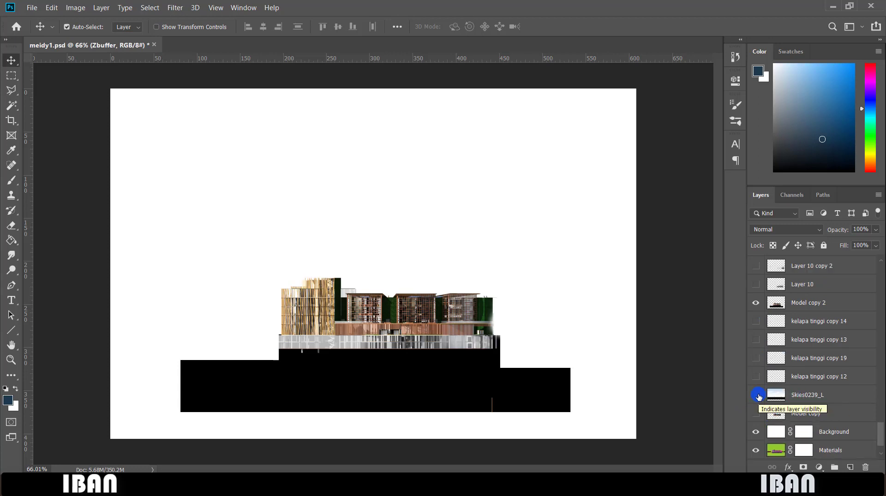
{"action": "left_click", "coordinate": [756, 395]}
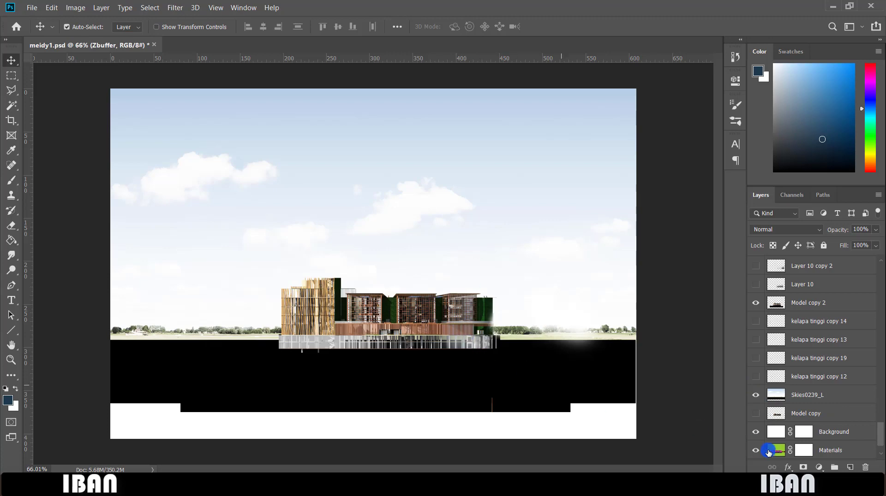
{"action": "left_click", "coordinate": [757, 398]}
{"action": "left_click", "coordinate": [756, 397]}
{"action": "left_click", "coordinate": [756, 397]}
{"action": "left_click", "coordinate": [755, 398]}
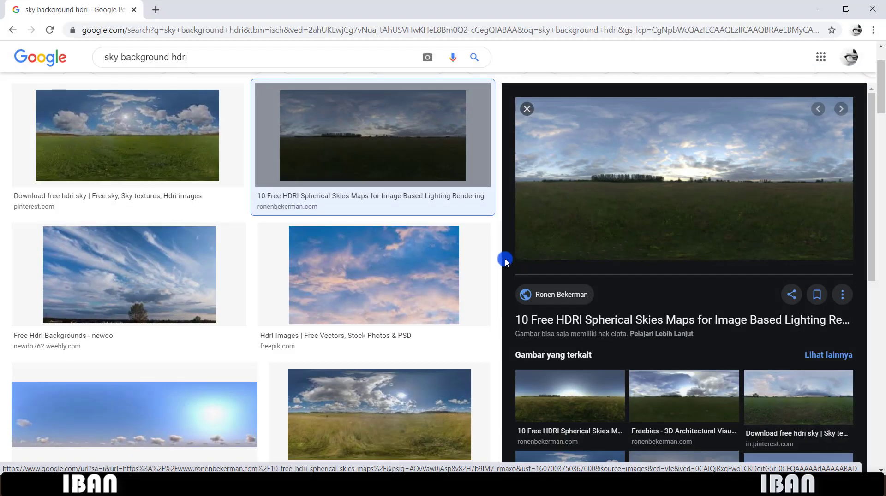
Step: Switch to Chrome to review the "sky background hdri" image search and its related images, and return to Photoshop
{"action": "scroll", "coordinate": [369, 241], "scroll_direction": "up", "scroll_amount": 3}
{"action": "left_click", "coordinate": [121, 66]}
{"action": "left_click_drag", "start_coordinate": [105, 65], "coordinate": [239, 56]}
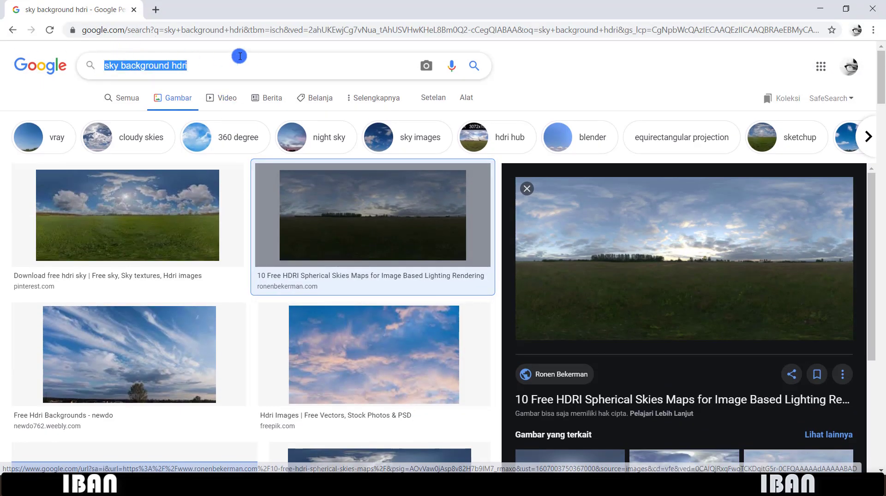
{"action": "scroll", "coordinate": [719, 296], "scroll_direction": "down", "scroll_amount": 4}
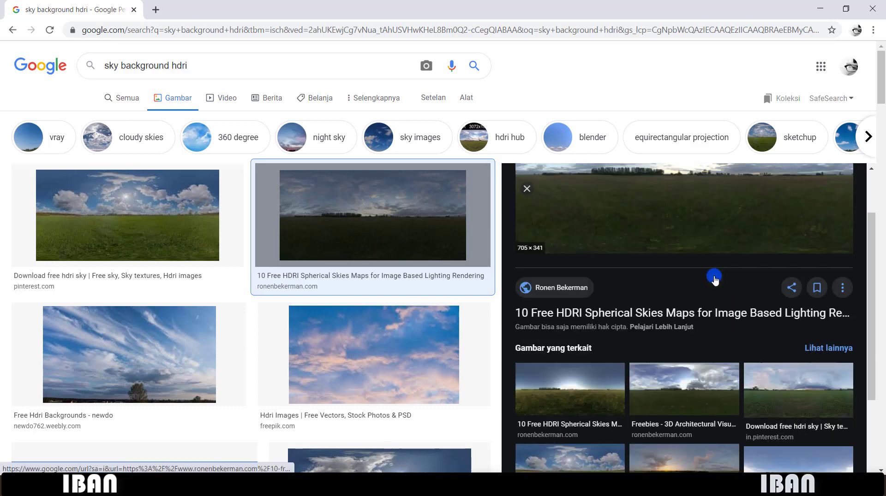
{"action": "left_click_drag", "start_coordinate": [557, 316], "coordinate": [548, 472]}
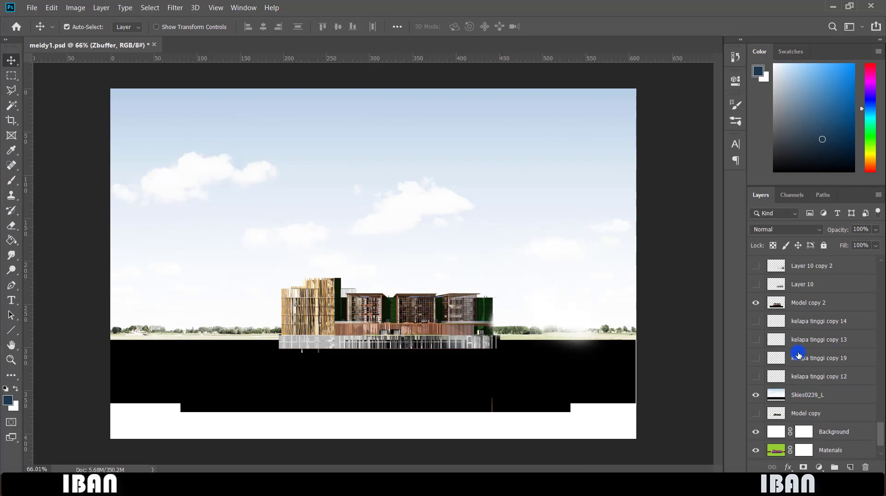
Step: Hide and show the Model copy 2 layer repeatedly to compare the sky with and without the building
{"action": "left_click", "coordinate": [755, 304]}
{"action": "left_click", "coordinate": [755, 304]}
{"action": "left_click", "coordinate": [756, 304]}
{"action": "left_click", "coordinate": [756, 304]}
{"action": "left_click", "coordinate": [756, 305]}
{"action": "left_click", "coordinate": [757, 306]}
{"action": "left_click", "coordinate": [756, 305]}
{"action": "left_click", "coordinate": [757, 305]}
{"action": "left_click", "coordinate": [756, 305]}
{"action": "left_click", "coordinate": [756, 305]}
{"action": "left_click", "coordinate": [756, 305]}
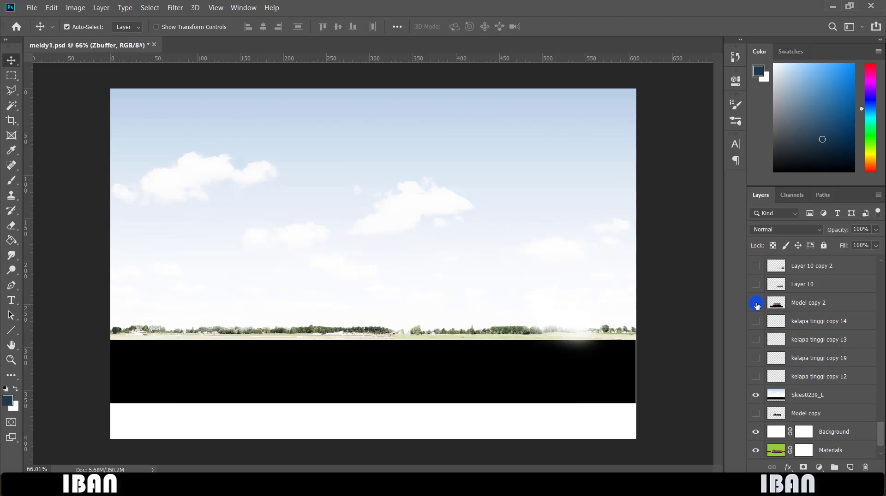
{"action": "left_click", "coordinate": [757, 305]}
Step: Show the Model copy layer beneath the Skies0239_L sky layer
{"action": "scroll", "coordinate": [798, 368], "scroll_direction": "down", "scroll_amount": 1}
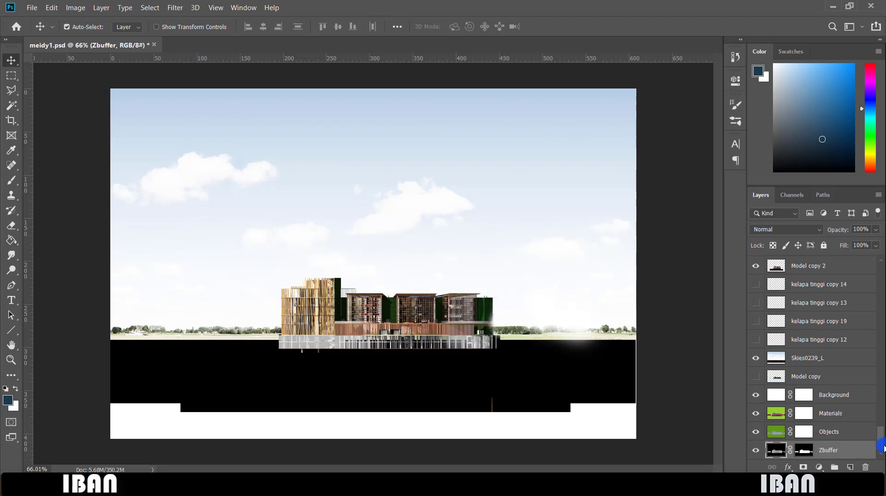
{"action": "mouse_move", "coordinate": [881, 447]}
{"action": "left_mouse_down"}
{"action": "mouse_move", "coordinate": [873, 251]}
{"action": "mouse_move", "coordinate": [882, 456]}
{"action": "left_mouse_up"}
{"action": "left_click", "coordinate": [774, 355], "text": "ctrl"}
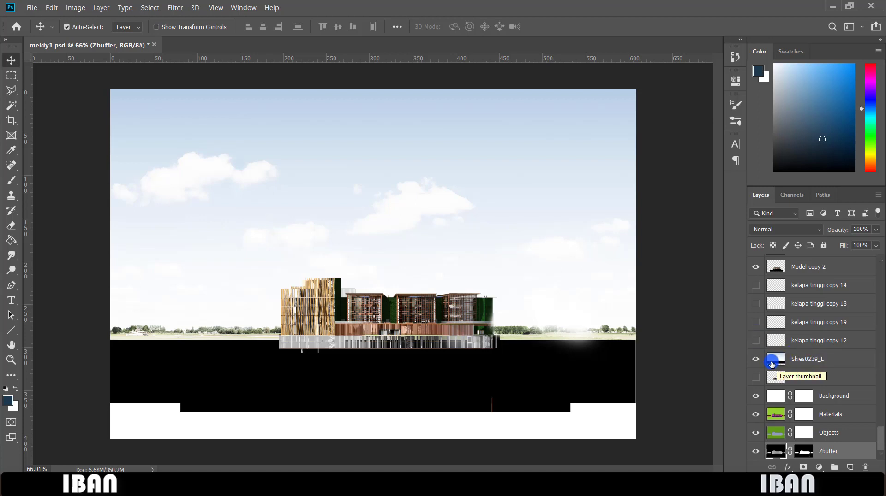
{"action": "left_click", "coordinate": [757, 378]}
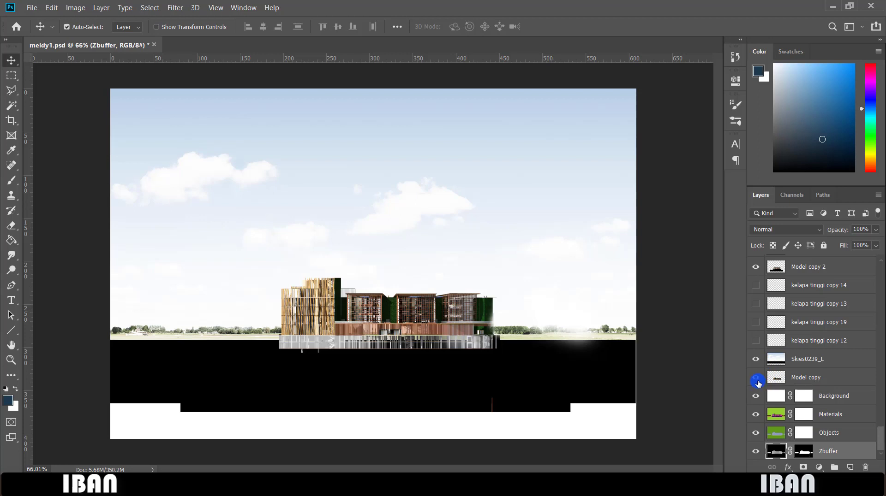
Step: Show the kelapa tinggi copy 12 palm layer beside the building, comparing the image with and without it
{"action": "scroll", "coordinate": [757, 379], "scroll_direction": "up", "scroll_amount": 3}
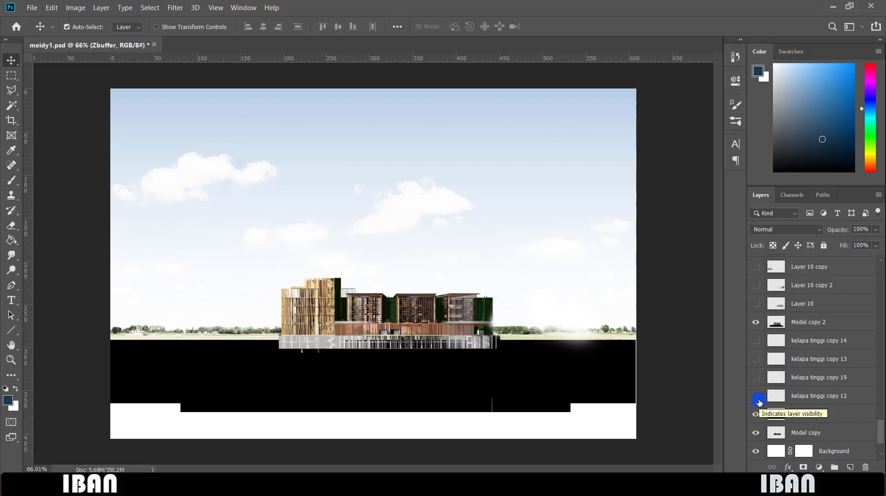
{"action": "left_click", "coordinate": [758, 399]}
{"action": "left_click", "coordinate": [757, 399]}
{"action": "left_click", "coordinate": [757, 399]}
{"action": "left_click", "coordinate": [758, 400]}
{"action": "left_click", "coordinate": [758, 400]}
{"action": "left_click", "coordinate": [758, 399]}
{"action": "left_click", "coordinate": [758, 399]}
{"action": "left_click", "coordinate": [758, 400]}
{"action": "left_click", "coordinate": [758, 399]}
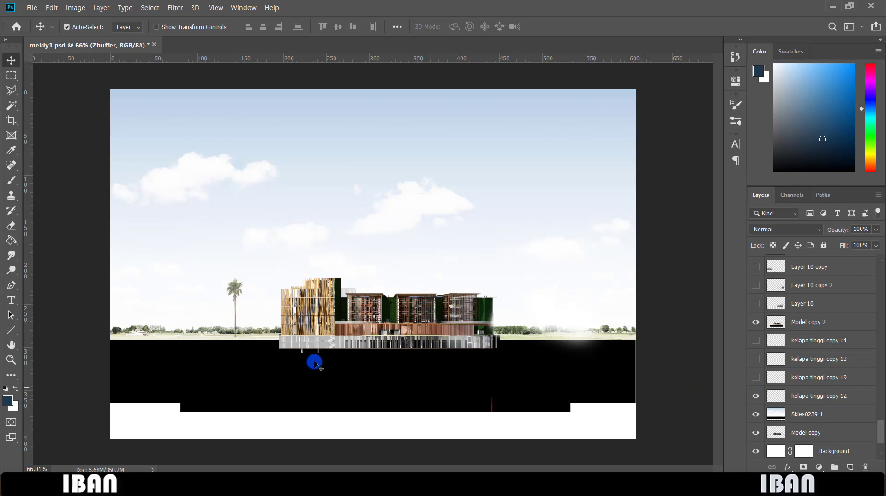
Step: Show the remaining palm layers: kelapa tinggi copy 19, kelapa tinggi copy 13 and kelapa tinggi copy 14
{"action": "scroll", "coordinate": [238, 294], "scroll_direction": "up", "scroll_amount": 5}
{"action": "scroll", "coordinate": [221, 290], "scroll_direction": "down", "scroll_amount": 3}
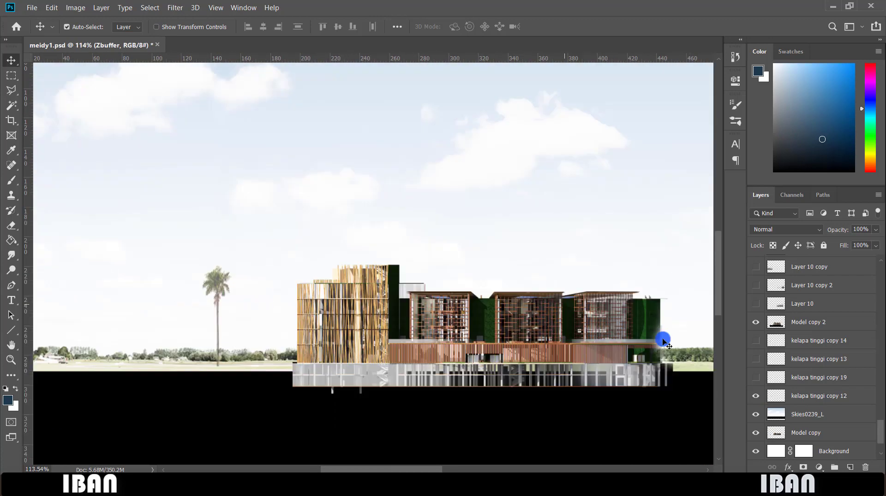
{"action": "left_click", "coordinate": [758, 377]}
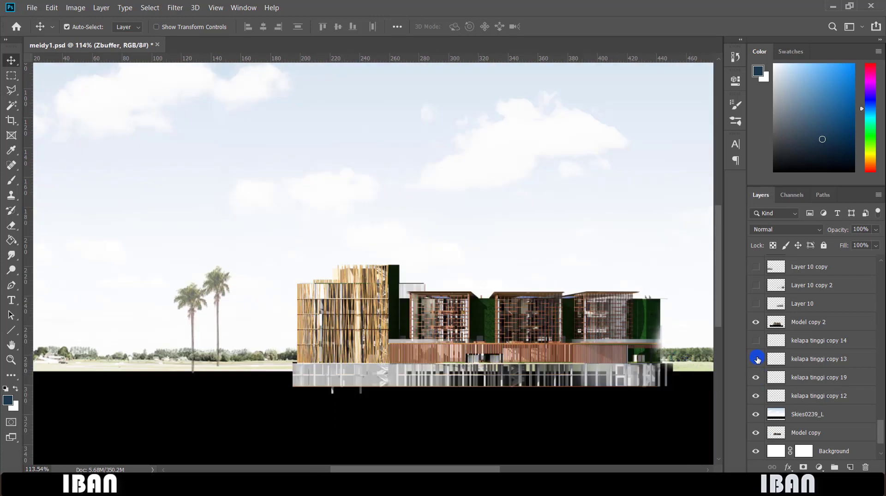
{"action": "left_click", "coordinate": [755, 341]}
{"action": "scroll", "coordinate": [393, 314], "scroll_direction": "down", "scroll_amount": 2}
{"action": "left_click", "coordinate": [755, 342]}
{"action": "scroll", "coordinate": [346, 306], "scroll_direction": "down", "scroll_amount": 2}
{"action": "mouse_move", "coordinate": [759, 346]}
{"action": "left_mouse_down"}
{"action": "mouse_move", "coordinate": [757, 390]}
{"action": "mouse_move", "coordinate": [755, 356]}
{"action": "left_mouse_up"}
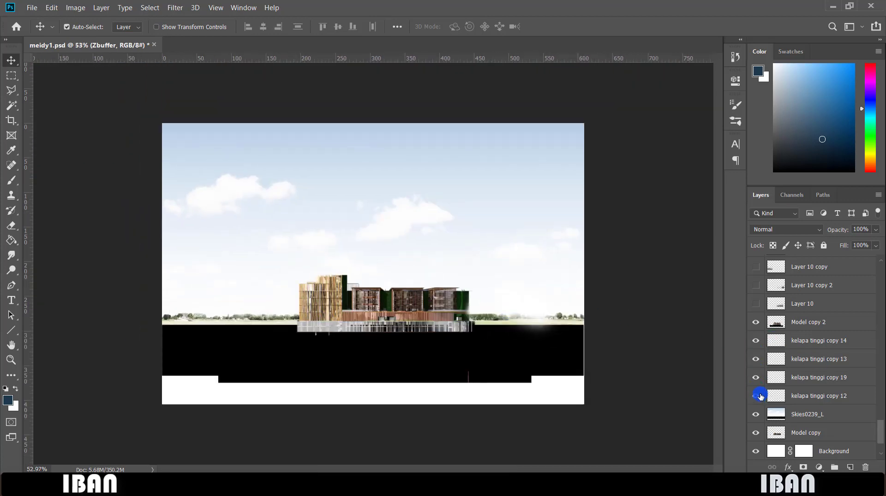
Step: Select Layer 10, activate the Eraser tool, and show the layer's city skyline beside the building
{"action": "scroll", "coordinate": [759, 392], "scroll_direction": "up", "scroll_amount": 3}
{"action": "left_click", "coordinate": [755, 396]}
{"action": "left_click", "coordinate": [755, 414]}
{"action": "left_click", "coordinate": [755, 397]}
{"action": "left_click", "coordinate": [762, 415]}
{"action": "key", "text": "e"}
{"action": "left_click", "coordinate": [755, 415]}
{"action": "scroll", "coordinate": [356, 292], "scroll_direction": "down", "scroll_amount": 3}
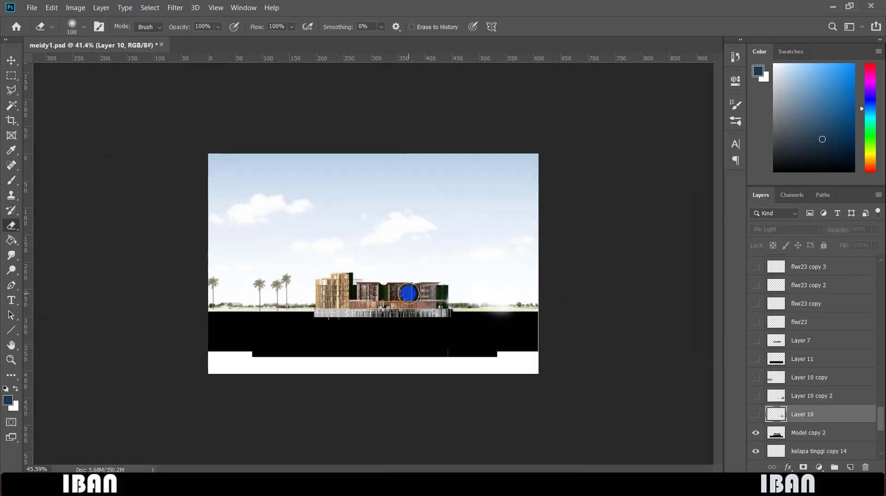
{"action": "scroll", "coordinate": [409, 294], "scroll_direction": "up", "scroll_amount": 5}
{"action": "left_click", "coordinate": [755, 414]}
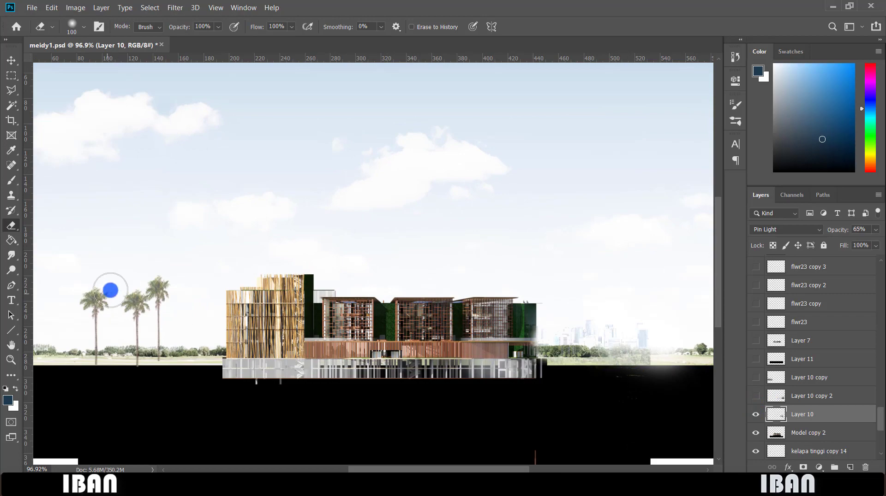
Step: Inspect the city skyline on Layer 10 and set the layer's blend mode to Multiply
{"action": "scroll", "coordinate": [417, 298], "scroll_direction": "down", "scroll_amount": 3}
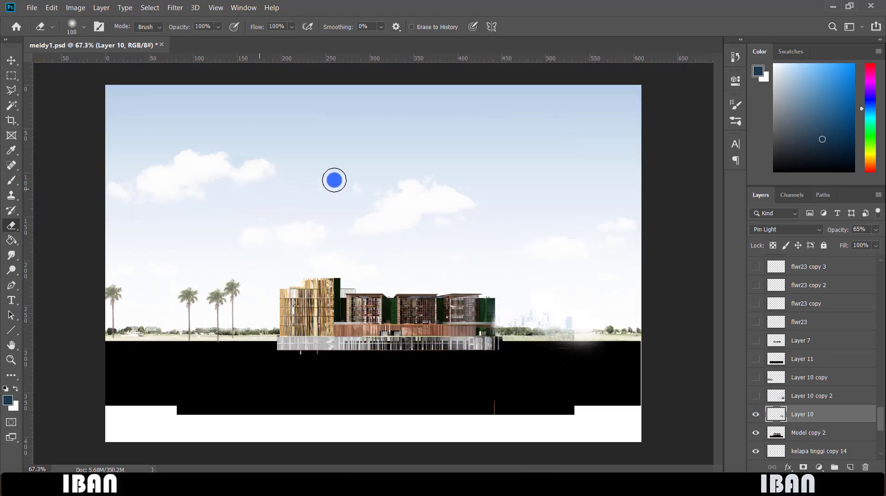
{"action": "scroll", "coordinate": [240, 331], "scroll_direction": "up", "scroll_amount": 3}
{"action": "scroll", "coordinate": [171, 320], "scroll_direction": "down", "scroll_amount": 4}
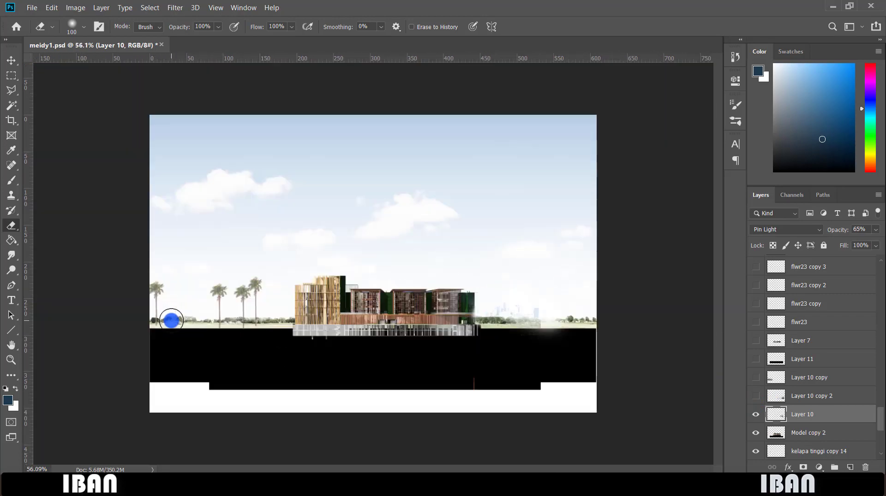
{"action": "scroll", "coordinate": [577, 312], "scroll_direction": "up", "scroll_amount": 5}
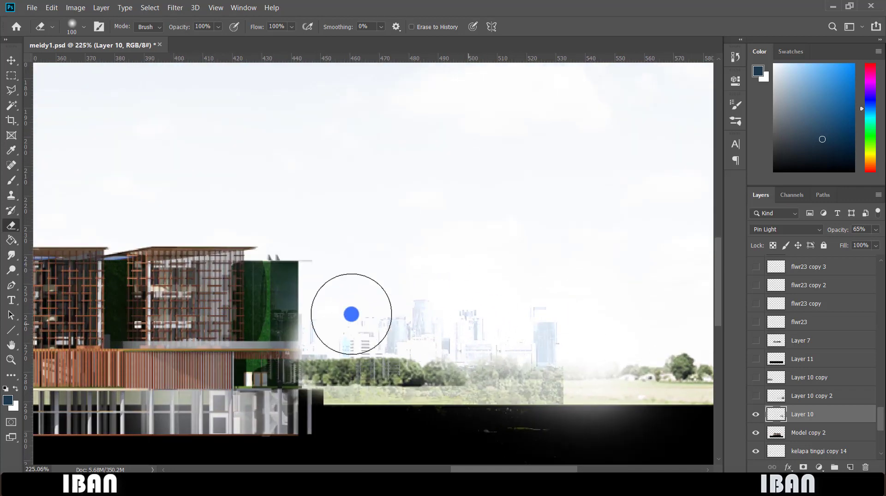
{"action": "scroll", "coordinate": [369, 293], "scroll_direction": "down", "scroll_amount": 1}
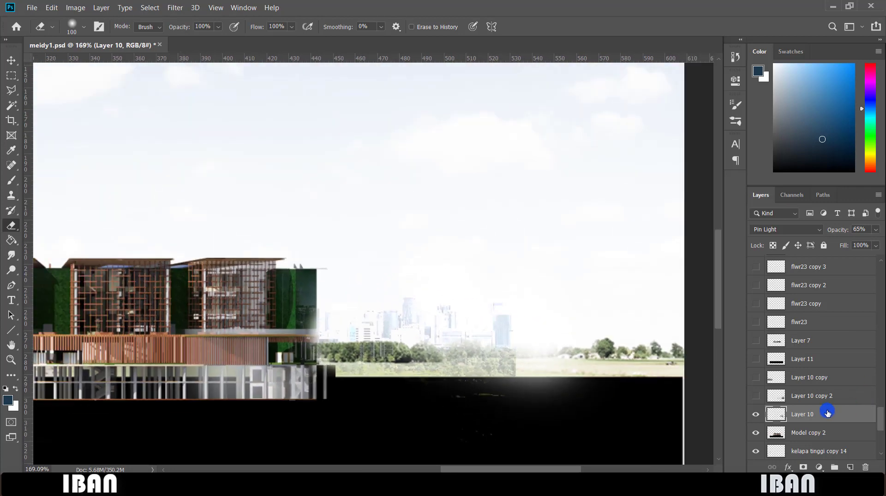
{"action": "left_click", "coordinate": [779, 230]}
{"action": "left_click", "coordinate": [779, 229]}
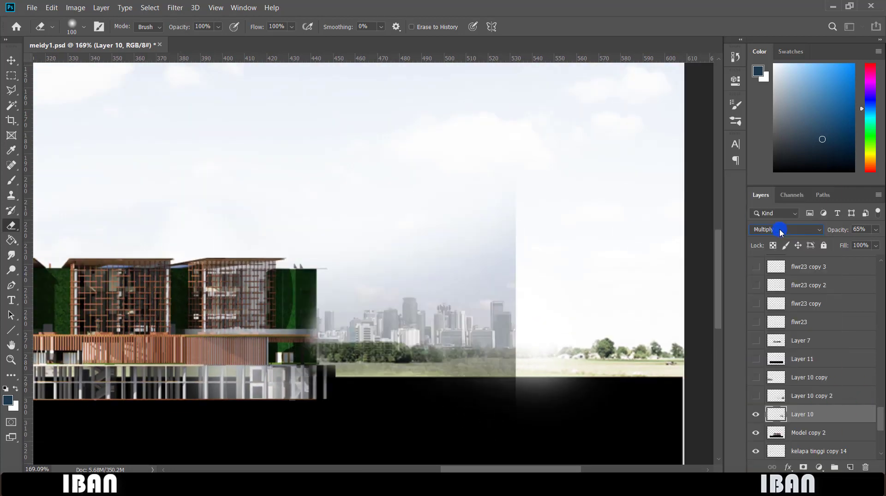
Step: Set Layer 10's blend mode back to Normal and lower its opacity to 53%
{"action": "left_click", "coordinate": [775, 230]}
{"action": "left_click", "coordinate": [771, 205]}
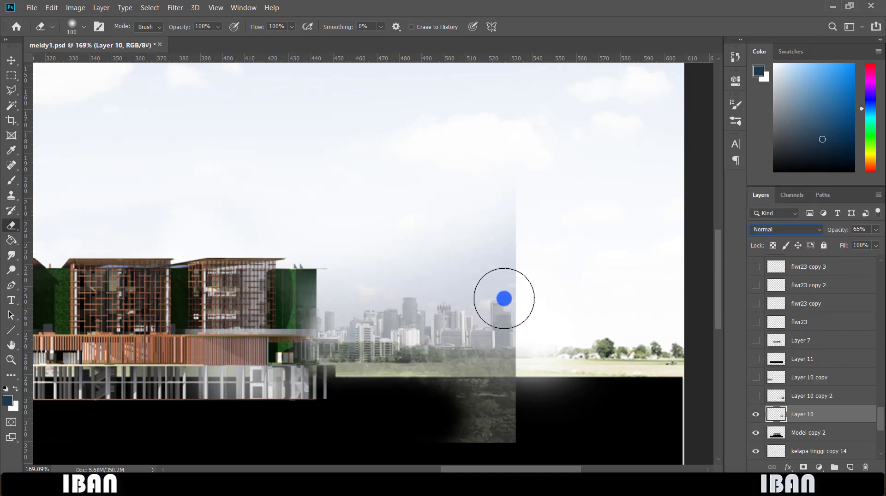
{"action": "left_click_drag", "start_coordinate": [842, 233], "coordinate": [858, 233]}
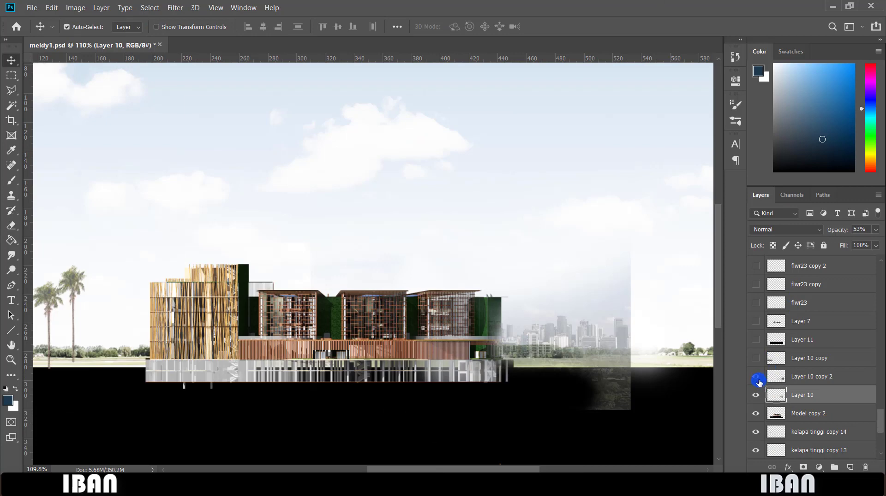
Step: Show the Layer 10 copy 2 and Layer 10 copy skylines and the black Layer 11 ground
{"action": "left_click", "coordinate": [757, 378]}
{"action": "left_click", "coordinate": [756, 359]}
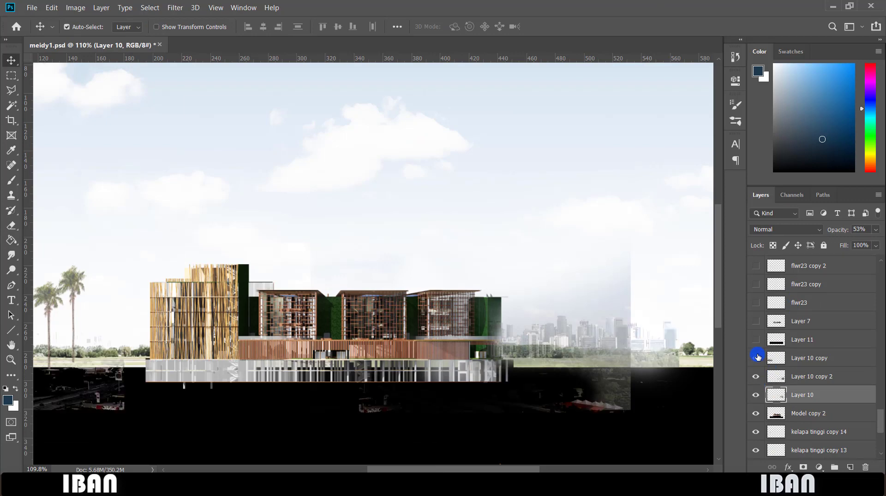
{"action": "left_click", "coordinate": [757, 345]}
{"action": "scroll", "coordinate": [424, 300], "scroll_direction": "down", "scroll_amount": 2}
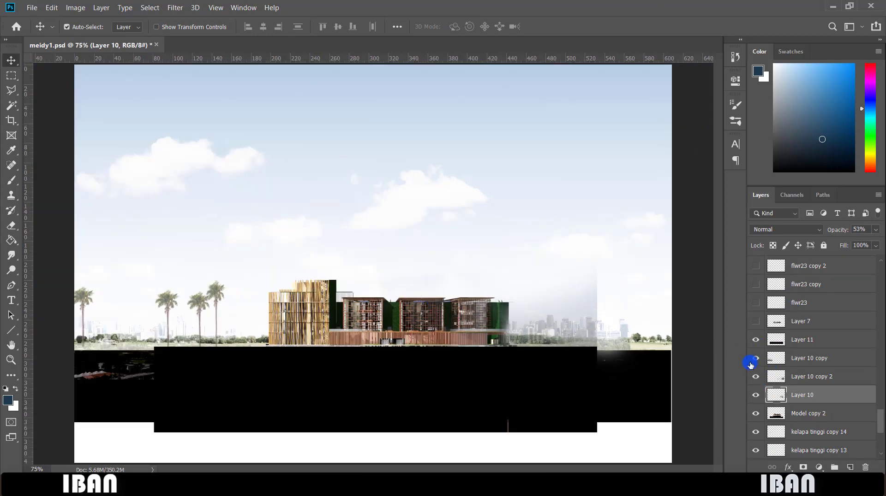
Step: Show Layer 7, switching it on and off to check its effect on the building, and select that layer
{"action": "left_click", "coordinate": [757, 324]}
{"action": "left_click", "coordinate": [756, 324]}
{"action": "left_click", "coordinate": [757, 323]}
{"action": "left_click", "coordinate": [757, 324]}
{"action": "left_click", "coordinate": [759, 323]}
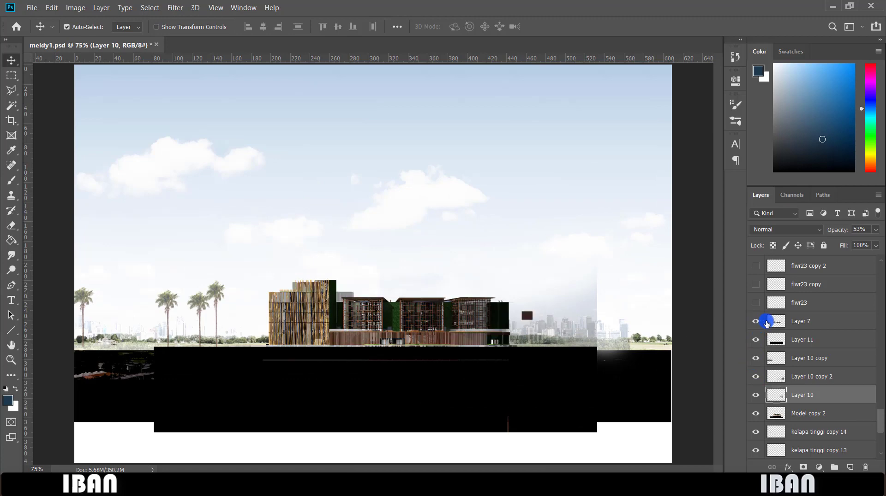
{"action": "left_click", "coordinate": [791, 324]}
{"action": "scroll", "coordinate": [370, 291], "scroll_direction": "up", "scroll_amount": 3}
{"action": "scroll", "coordinate": [458, 310], "scroll_direction": "down", "scroll_amount": 2}
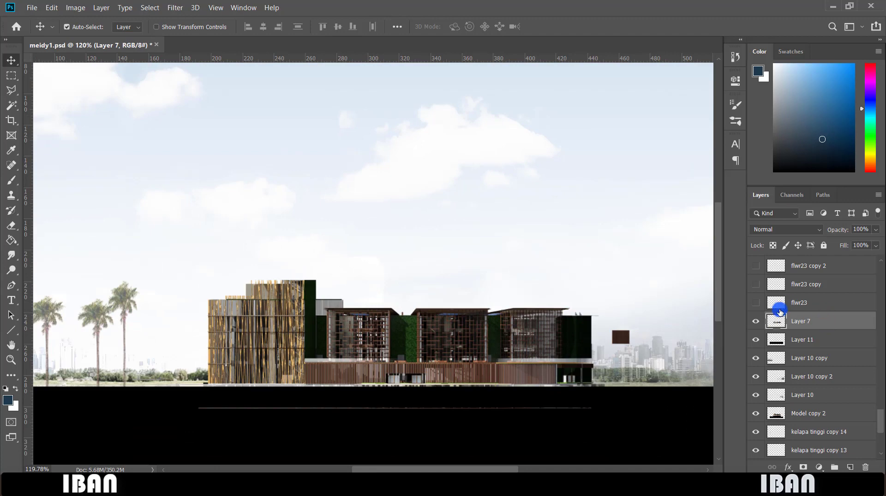
Step: Compare the facade up close with and without Layer 7, leaving the layer visible
{"action": "left_click", "coordinate": [756, 321]}
{"action": "left_click", "coordinate": [758, 322]}
{"action": "left_click", "coordinate": [758, 321]}
{"action": "left_click", "coordinate": [758, 322]}
{"action": "left_click", "coordinate": [758, 321]}
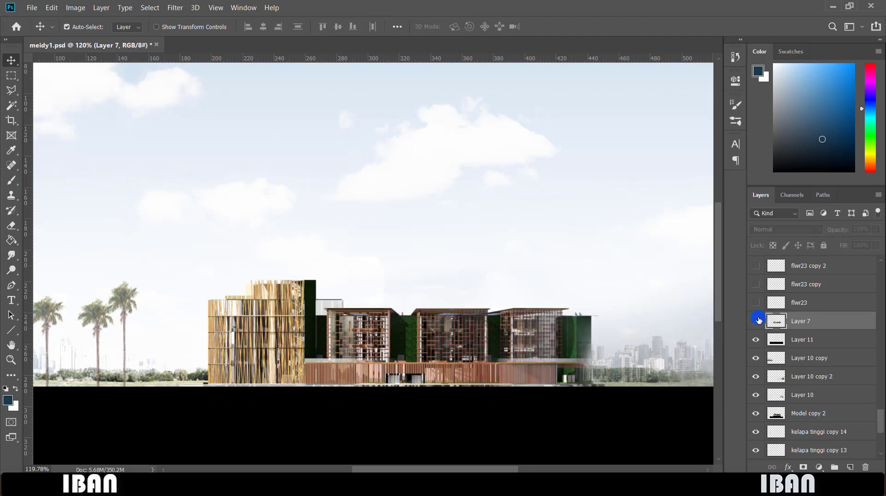
{"action": "scroll", "coordinate": [758, 319], "scroll_direction": "up", "scroll_amount": 3}
{"action": "left_click", "coordinate": [755, 415]}
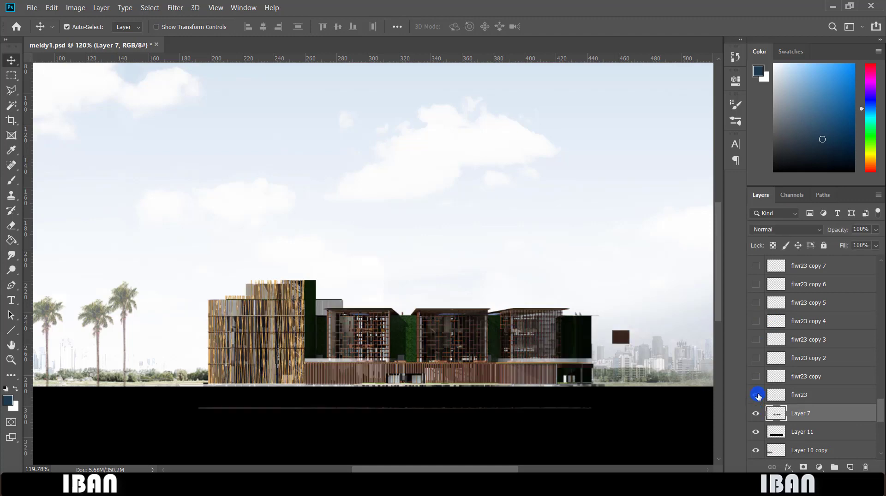
Step: Show the plant layers from flwr23 to flwr23 copy 8, plus ivy04, ivy04 copy and ivy04 copy 3
{"action": "left_click_drag", "start_coordinate": [758, 377], "coordinate": [755, 304]}
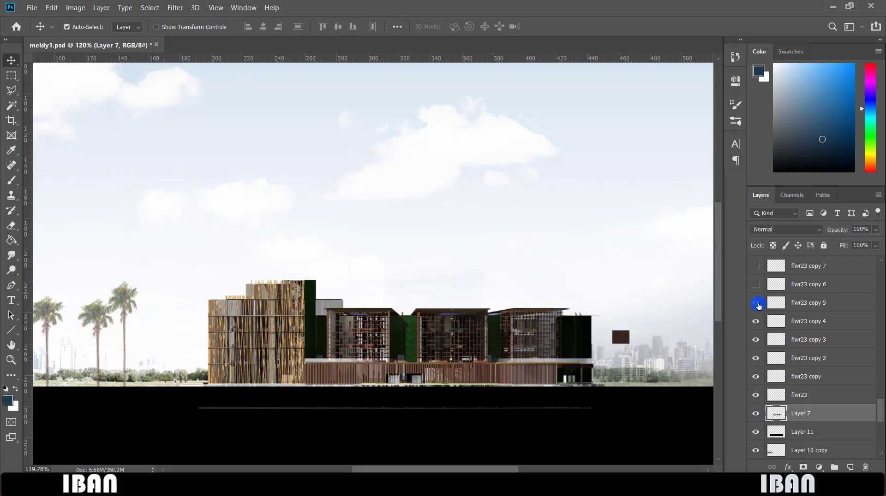
{"action": "scroll", "coordinate": [484, 328], "scroll_direction": "down", "scroll_amount": 3}
{"action": "scroll", "coordinate": [759, 323], "scroll_direction": "up", "scroll_amount": 5}
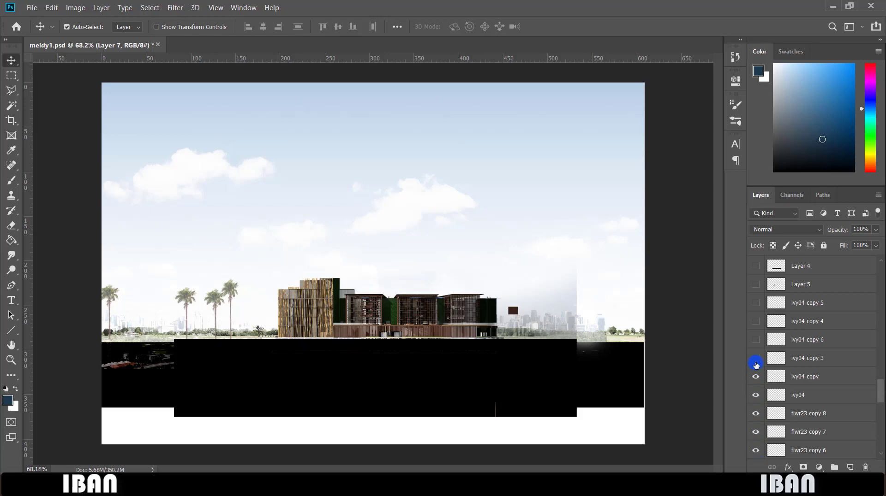
{"action": "scroll", "coordinate": [755, 415], "scroll_direction": "up", "scroll_amount": 2}
{"action": "scroll", "coordinate": [317, 356], "scroll_direction": "up", "scroll_amount": 2}
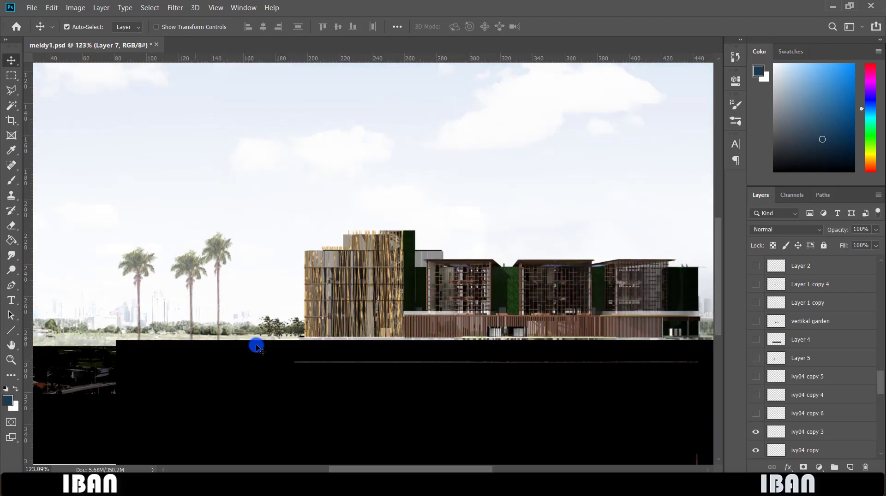
Step: Show the ivy04 copy 6, ivy04 copy 4, ivy04 copy 5 and Layer 5 layers
{"action": "scroll", "coordinate": [349, 345], "scroll_direction": "down", "scroll_amount": 3}
{"action": "scroll", "coordinate": [350, 345], "scroll_direction": "up", "scroll_amount": 2}
{"action": "mouse_move", "coordinate": [757, 420]}
{"action": "left_mouse_down"}
{"action": "mouse_move", "coordinate": [766, 373]}
{"action": "mouse_move", "coordinate": [760, 359]}
{"action": "left_mouse_up"}
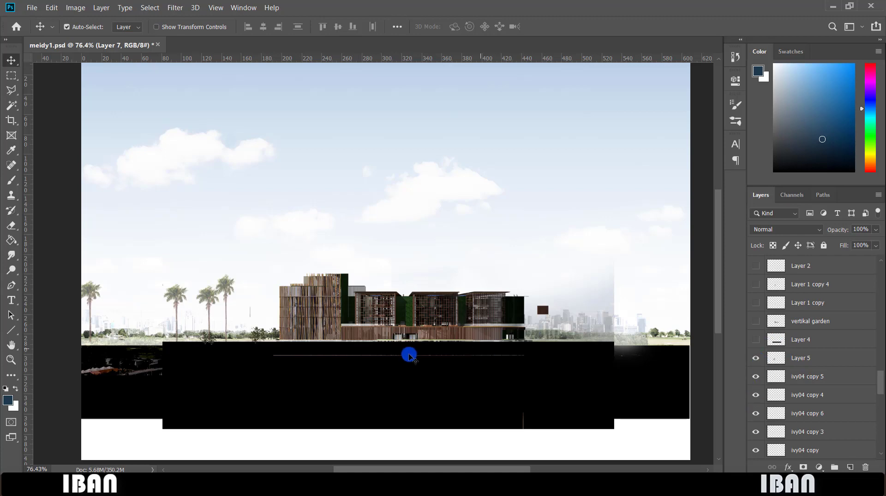
{"action": "key", "text": "ctrl"}
{"action": "mouse_move", "coordinate": [111, 294]}
{"action": "left_mouse_down"}
{"action": "mouse_move", "coordinate": [319, 344]}
{"action": "mouse_move", "coordinate": [158, 326]}
{"action": "left_mouse_up"}
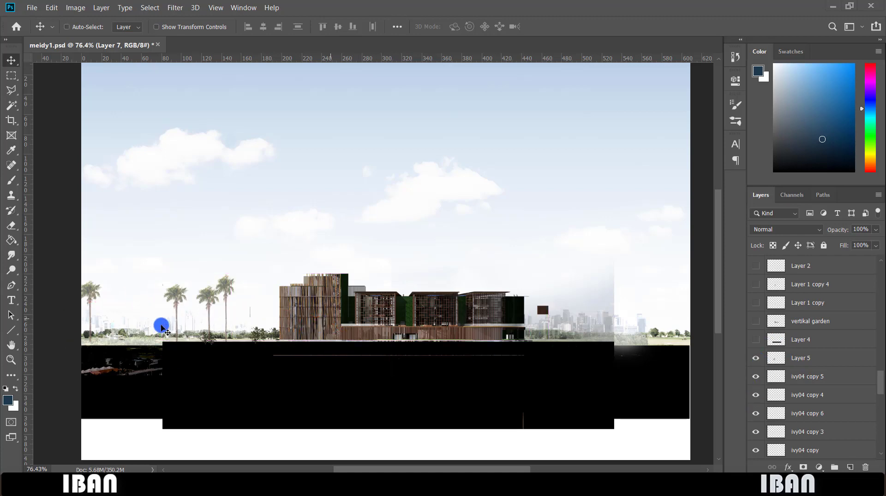
Step: Show Layer 4, vertikal garden, Layer 1 copy, Layer 1 copy 4, Layer 2 and Layer 3
{"action": "left_click", "coordinate": [762, 341]}
{"action": "left_click_drag", "start_coordinate": [761, 343], "coordinate": [754, 313]}
{"action": "scroll", "coordinate": [754, 313], "scroll_direction": "up", "scroll_amount": 2}
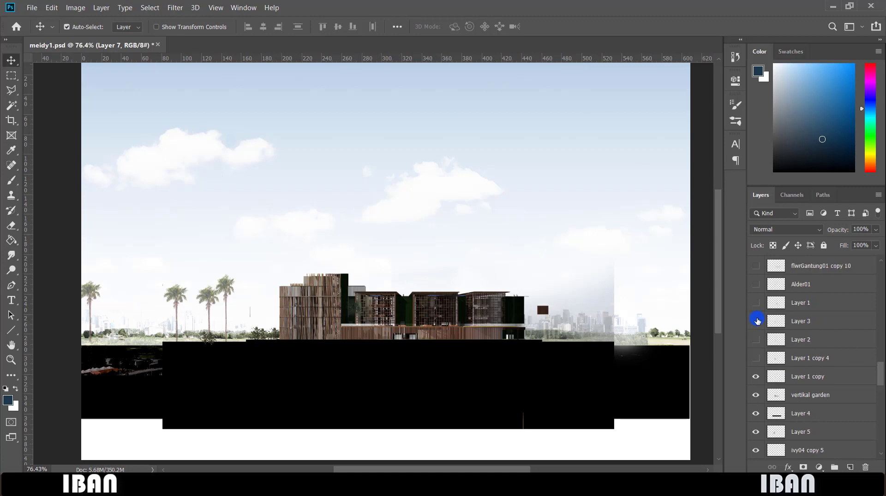
{"action": "left_click", "coordinate": [756, 359]}
{"action": "scroll", "coordinate": [757, 367], "scroll_direction": "up", "scroll_amount": 2}
{"action": "left_click", "coordinate": [755, 376]}
{"action": "left_click", "coordinate": [756, 358]}
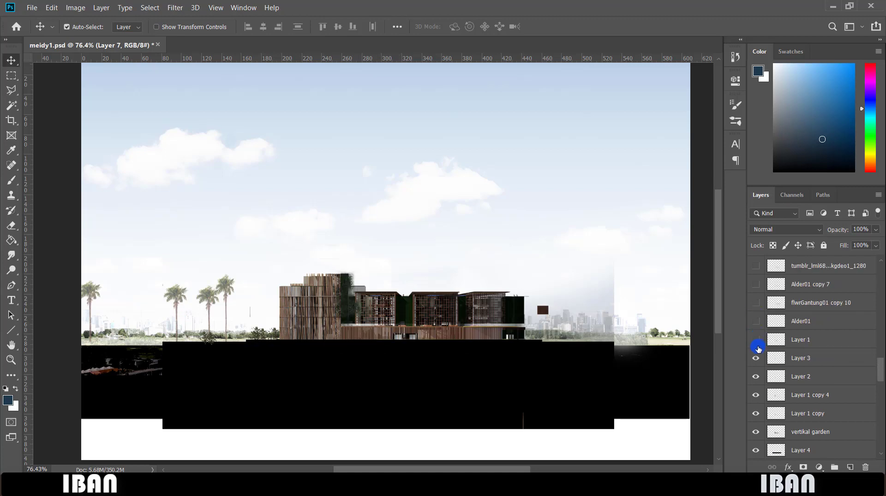
Step: Move the Layer 1 copy 4 foliage off the tower into the sky to examine it, and undo the move
{"action": "scroll", "coordinate": [424, 302], "scroll_direction": "up", "scroll_amount": 5}
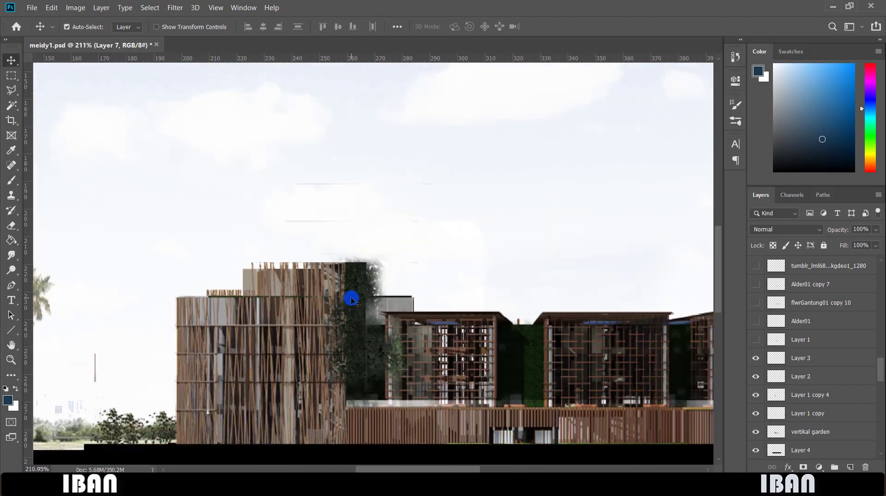
{"action": "scroll", "coordinate": [351, 300], "scroll_direction": "down", "scroll_amount": 2}
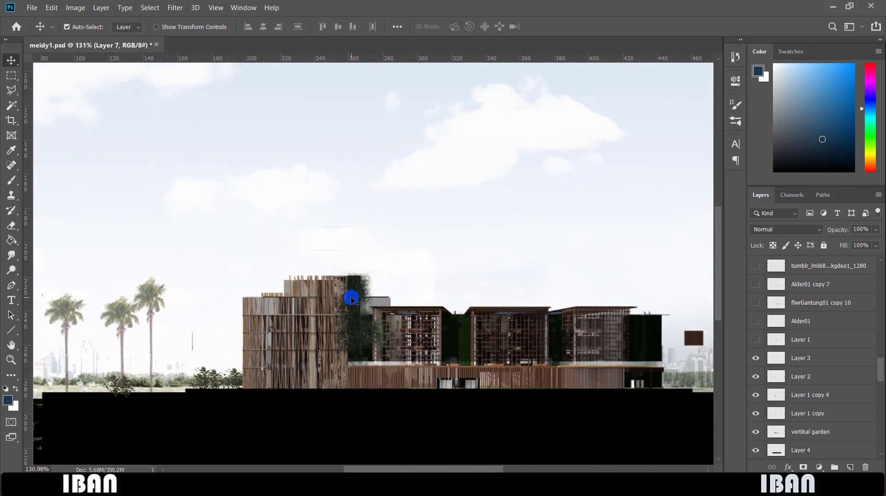
{"action": "scroll", "coordinate": [352, 300], "scroll_direction": "up", "scroll_amount": 2}
{"action": "left_click_drag", "start_coordinate": [360, 288], "coordinate": [425, 153]}
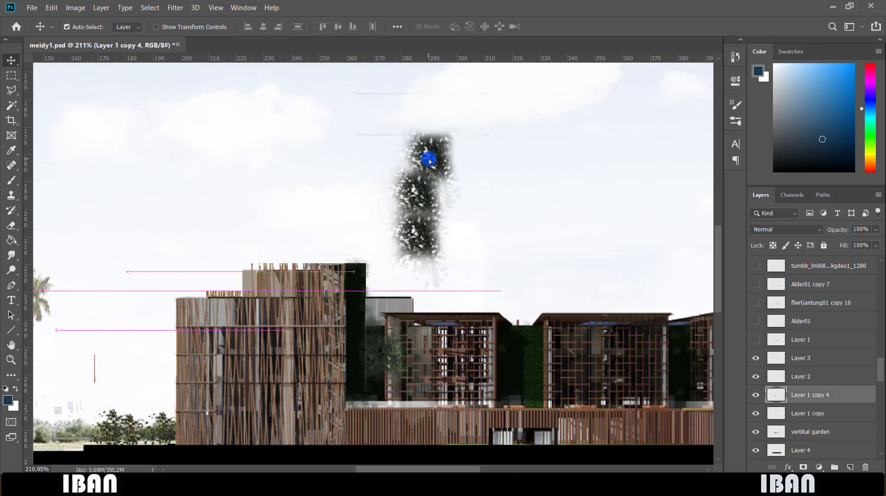
{"action": "key", "text": "ctrl+z"}
{"action": "scroll", "coordinate": [383, 265], "scroll_direction": "down", "scroll_amount": 3}
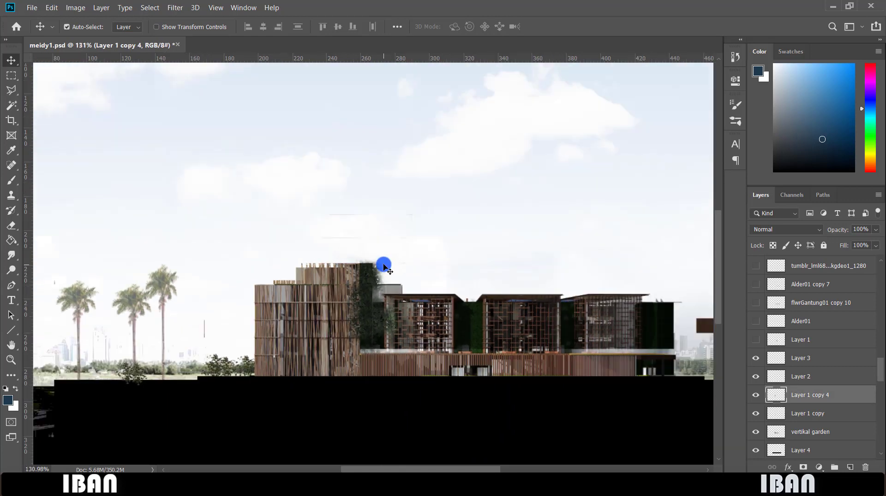
Step: Show Layer 1, Alder01 and flwrGantung01 copy 10, and temporarily lift the hanging plants off the facade before undoing the move
{"action": "left_click_drag", "start_coordinate": [758, 341], "coordinate": [752, 300]}
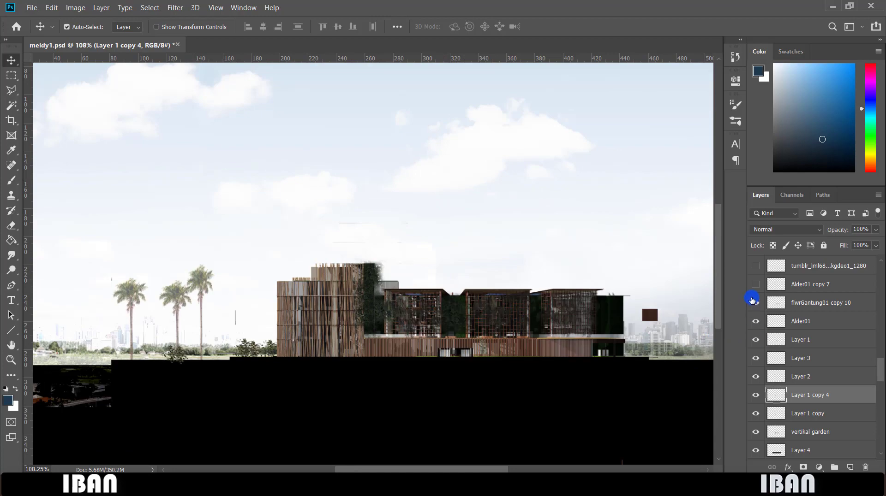
{"action": "scroll", "coordinate": [559, 312], "scroll_direction": "up", "scroll_amount": 5}
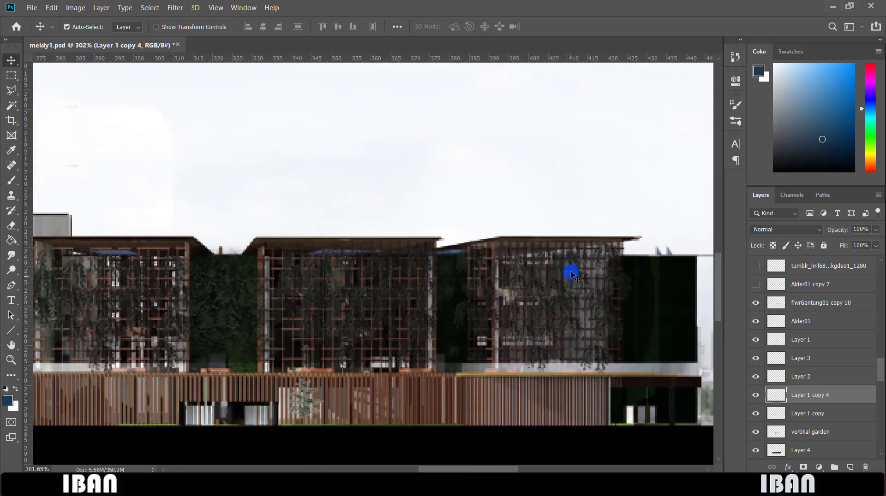
{"action": "left_click_drag", "start_coordinate": [571, 274], "coordinate": [556, 124]}
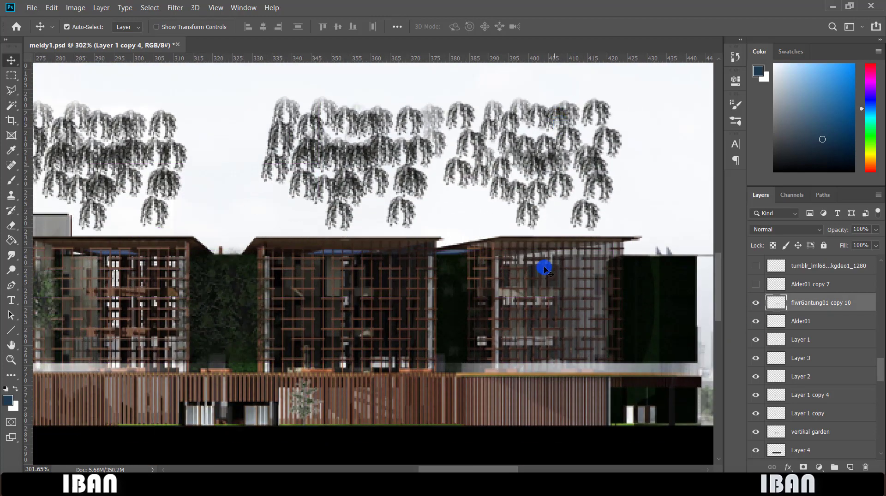
{"action": "scroll", "coordinate": [499, 202], "scroll_direction": "down", "scroll_amount": 3}
{"action": "left_click_drag", "start_coordinate": [449, 210], "coordinate": [474, 164]}
{"action": "key", "text": "ctrl+z"}
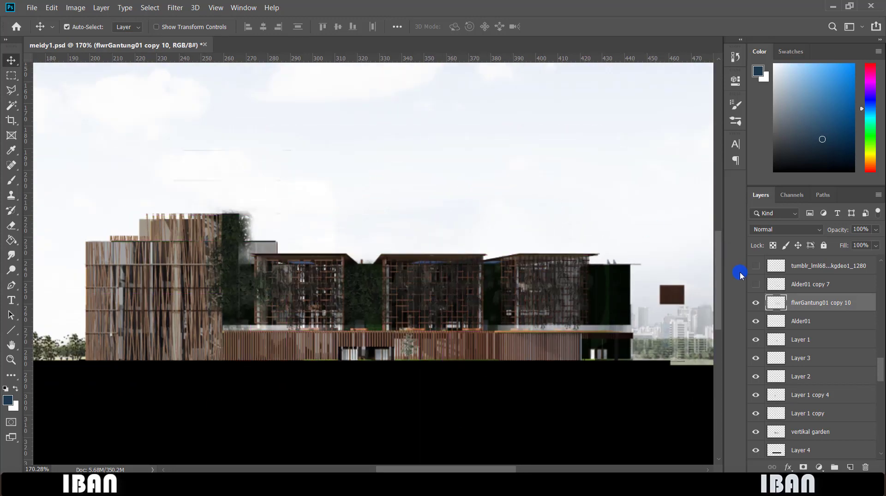
Step: Show Alder01 copy 7 and the first two tumblr_lml68 figure layers, comparing the facade with and without the figures
{"action": "key", "text": "ctrl+plus"}
{"action": "scroll", "coordinate": [562, 315], "scroll_direction": "down", "scroll_amount": 3}
{"action": "scroll", "coordinate": [755, 365], "scroll_direction": "up", "scroll_amount": 2}
{"action": "left_click_drag", "start_coordinate": [755, 376], "coordinate": [755, 344]}
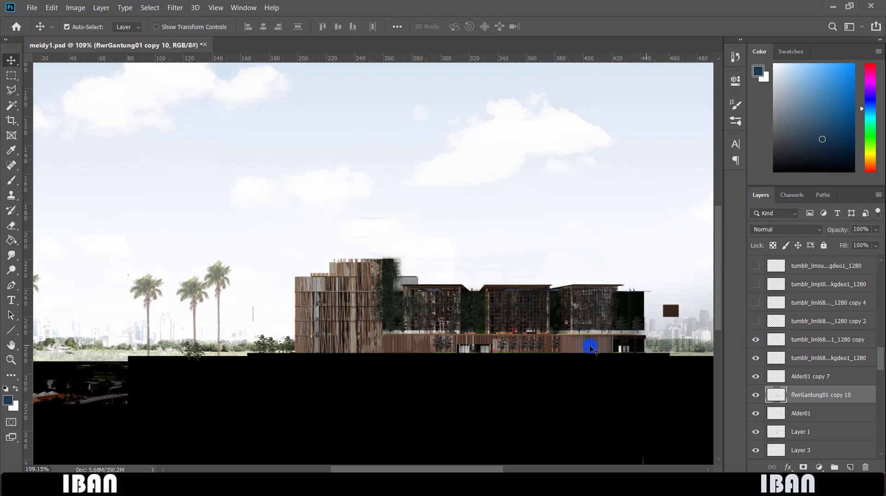
{"action": "scroll", "coordinate": [599, 349], "scroll_direction": "up", "scroll_amount": 5}
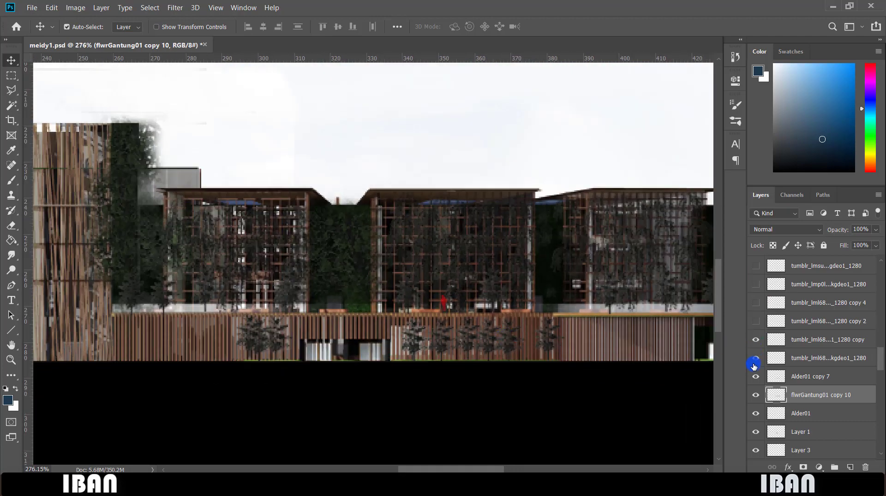
{"action": "scroll", "coordinate": [554, 325], "scroll_direction": "down", "scroll_amount": 2}
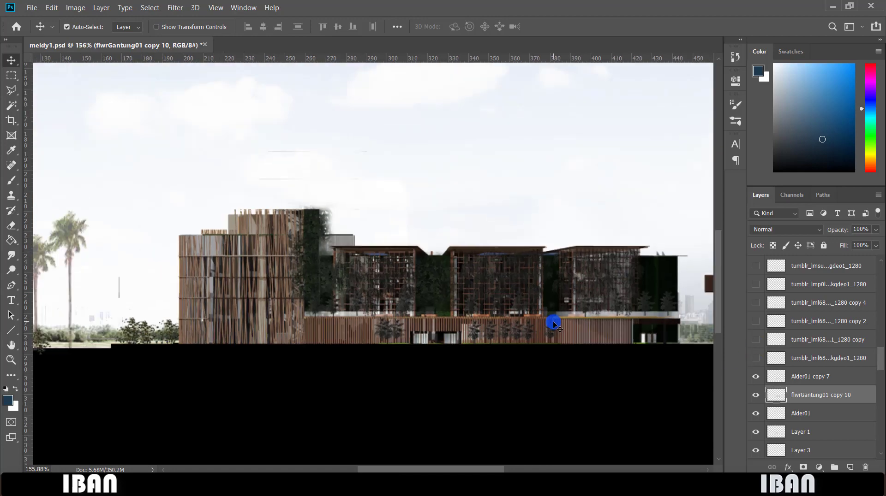
{"action": "left_click", "coordinate": [754, 344]}
{"action": "scroll", "coordinate": [755, 343], "scroll_direction": "up", "scroll_amount": 3}
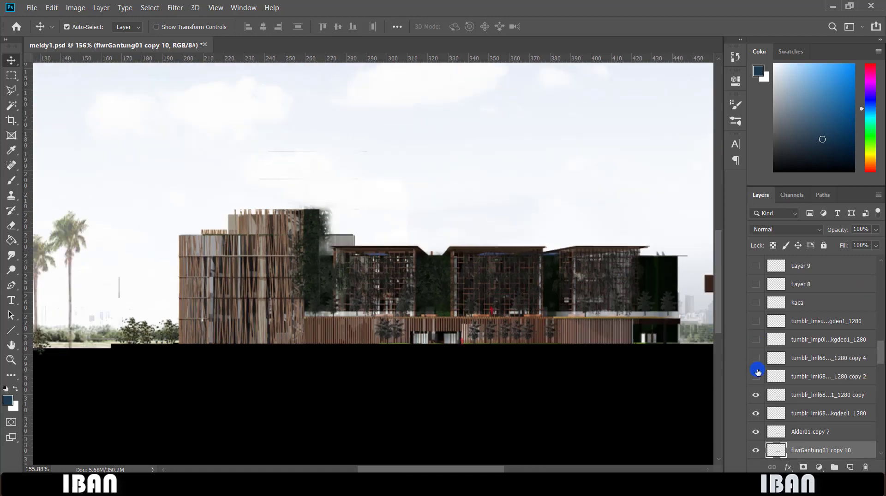
Step: Show the remaining tumblr figure layers and the kaca layer, switching kaca on and off to check its effect
{"action": "scroll", "coordinate": [687, 319], "scroll_direction": "up", "scroll_amount": 1}
{"action": "scroll", "coordinate": [655, 306], "scroll_direction": "down", "scroll_amount": 3}
{"action": "left_click", "coordinate": [759, 305]}
{"action": "left_click", "coordinate": [759, 305]}
{"action": "left_click", "coordinate": [758, 305]}
{"action": "scroll", "coordinate": [674, 300], "scroll_direction": "up", "scroll_amount": 3}
{"action": "scroll", "coordinate": [674, 300], "scroll_direction": "up", "scroll_amount": 2}
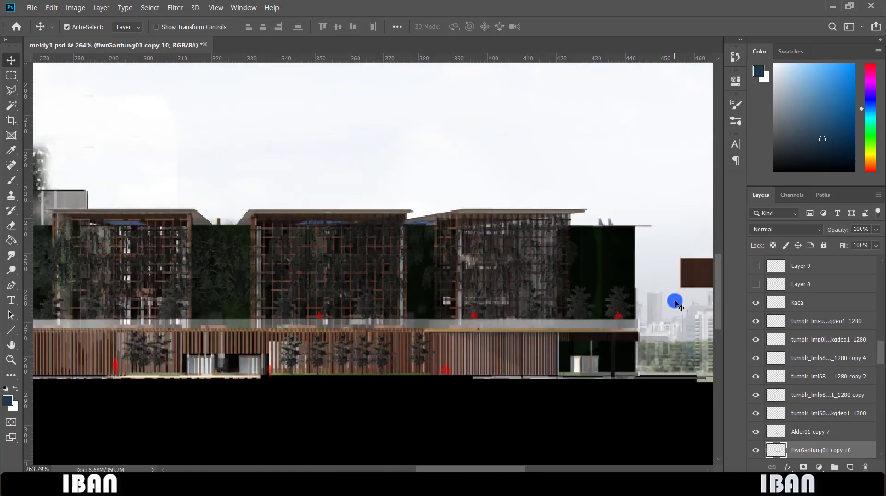
Step: Select the kaca layer and examine its glass railing and floor edges along the building
{"action": "left_click", "coordinate": [567, 312]}
{"action": "scroll", "coordinate": [420, 328], "scroll_direction": "down", "scroll_amount": 2}
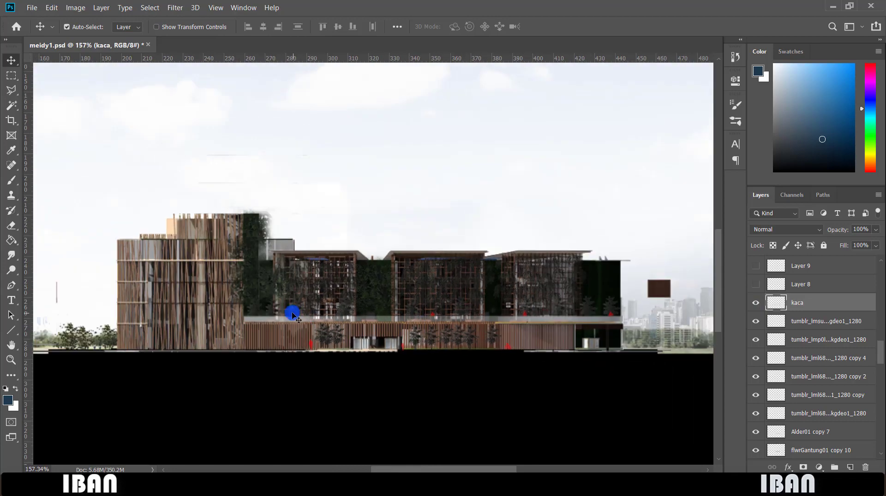
{"action": "scroll", "coordinate": [286, 314], "scroll_direction": "up", "scroll_amount": 4}
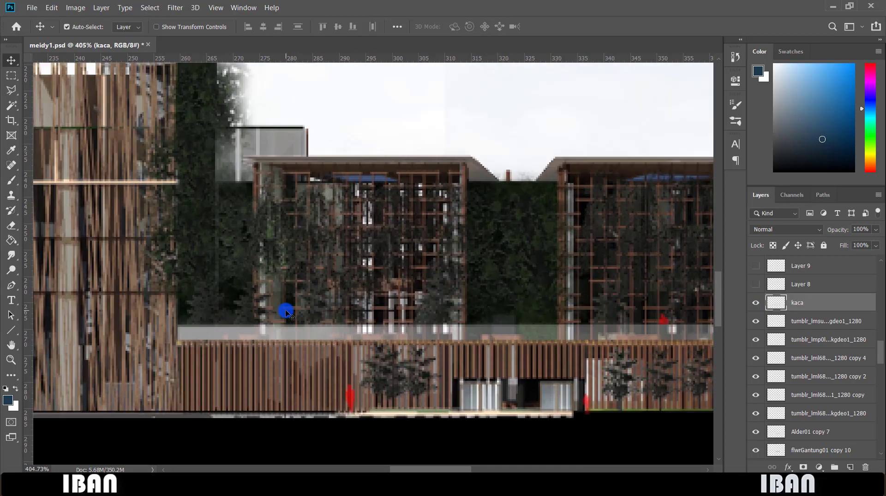
{"action": "scroll", "coordinate": [249, 243], "scroll_direction": "down", "scroll_amount": 3}
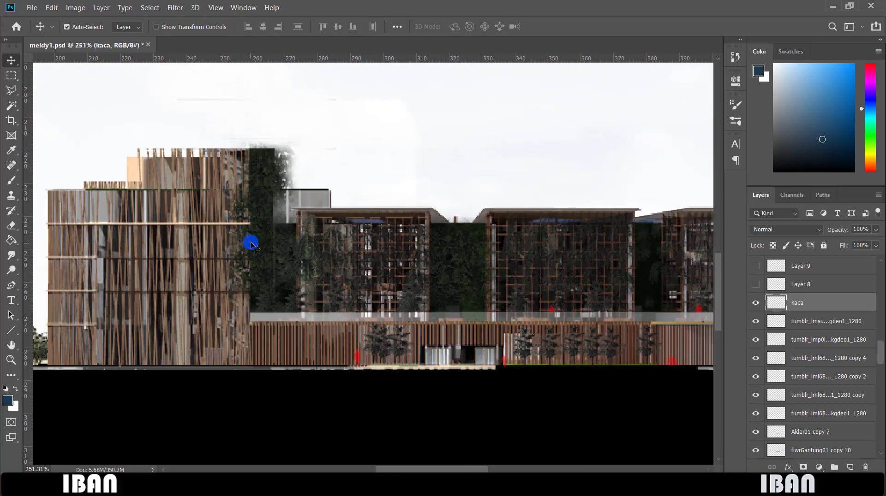
{"action": "scroll", "coordinate": [251, 245], "scroll_direction": "up", "scroll_amount": 3}
{"action": "scroll", "coordinate": [403, 279], "scroll_direction": "down", "scroll_amount": 1}
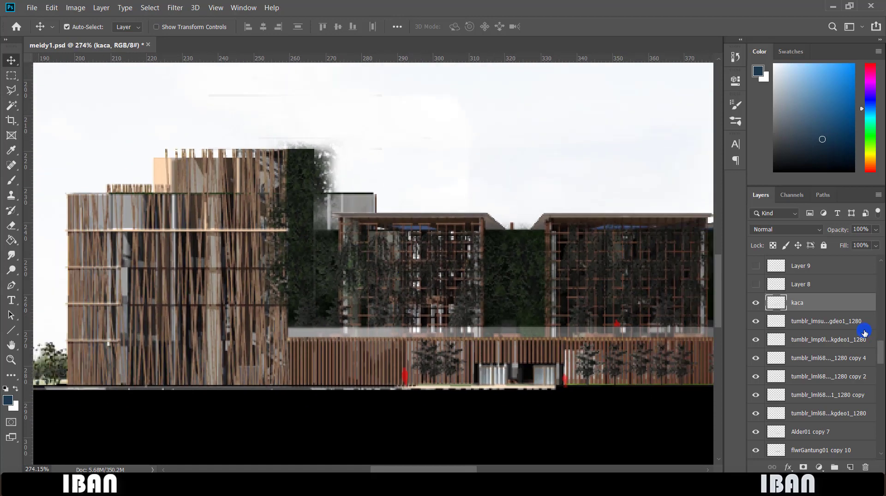
Step: Compare the building with and without the kaca layer, leaving the layer visible
{"action": "left_click", "coordinate": [761, 304]}
{"action": "left_click", "coordinate": [762, 304]}
{"action": "left_click", "coordinate": [761, 305]}
{"action": "scroll", "coordinate": [481, 281], "scroll_direction": "down", "scroll_amount": 1}
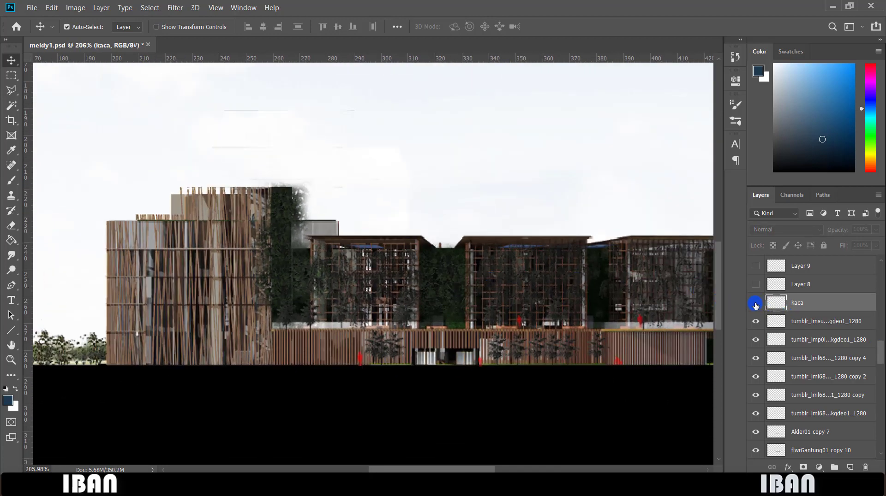
{"action": "left_click", "coordinate": [755, 306]}
{"action": "left_click", "coordinate": [755, 305]}
{"action": "left_click", "coordinate": [755, 304]}
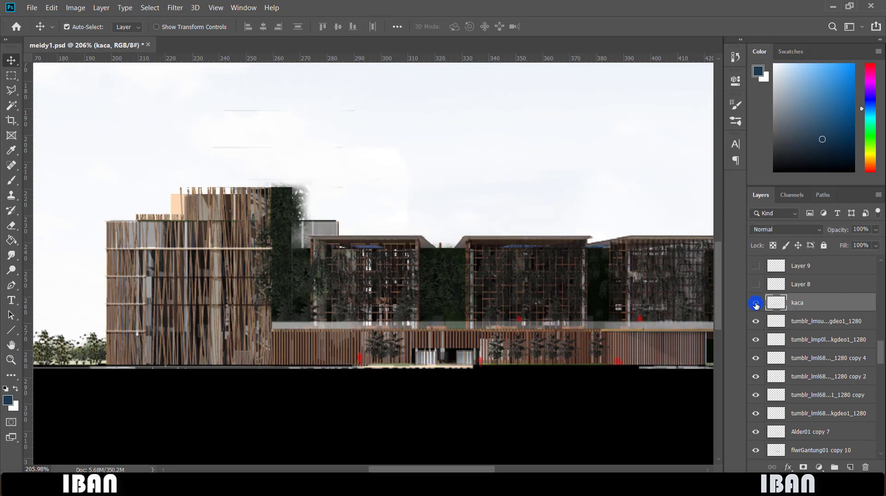
{"action": "left_click", "coordinate": [755, 305]}
{"action": "left_click", "coordinate": [755, 305]}
Step: Select the tumblr_lml68i026m1qikgdeo1_1280 copy layer and examine the red figures near the entrance and balcony
{"action": "left_click", "coordinate": [488, 306]}
{"action": "scroll", "coordinate": [488, 306], "scroll_direction": "up", "scroll_amount": 5}
{"action": "scroll", "coordinate": [548, 309], "scroll_direction": "down", "scroll_amount": 2}
{"action": "scroll", "coordinate": [552, 315], "scroll_direction": "up", "scroll_amount": 4}
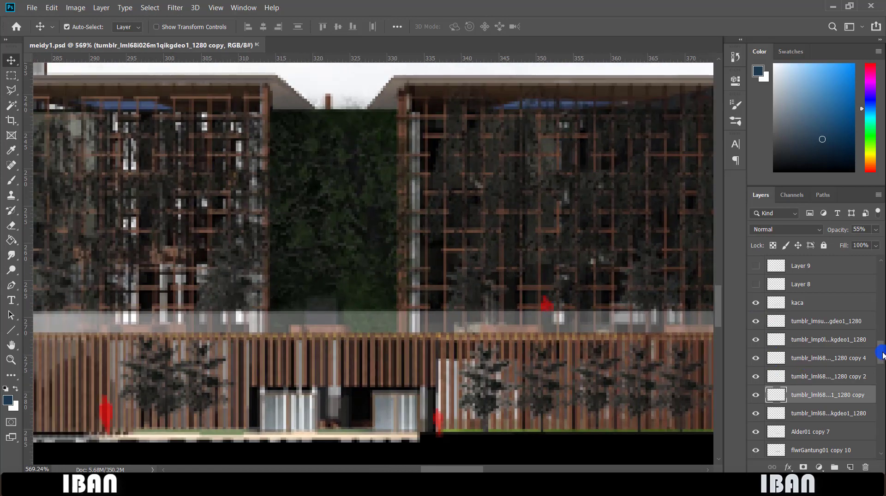
Step: Select the Materials layer, Magic Wand the colour area behind the glass railing, examine the selection's edges and clear it
{"action": "left_click_drag", "start_coordinate": [882, 355], "coordinate": [881, 450]}
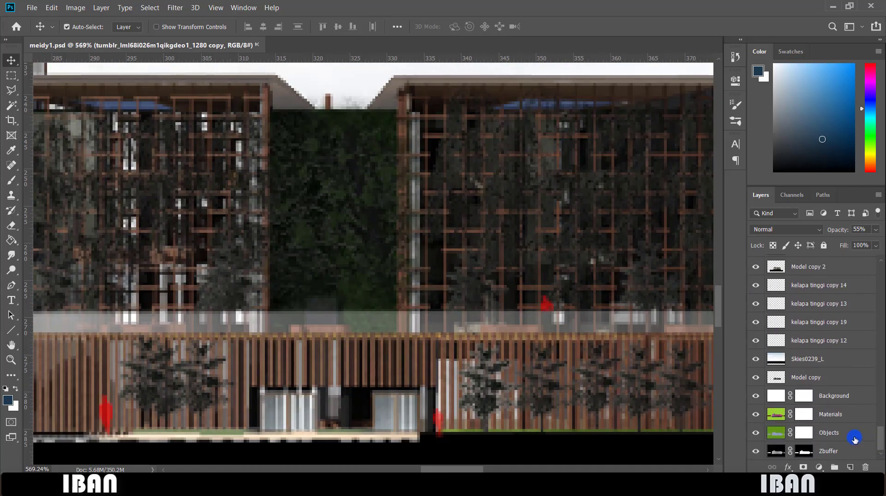
{"action": "left_click", "coordinate": [831, 417]}
{"action": "scroll", "coordinate": [414, 314], "scroll_direction": "down", "scroll_amount": 3}
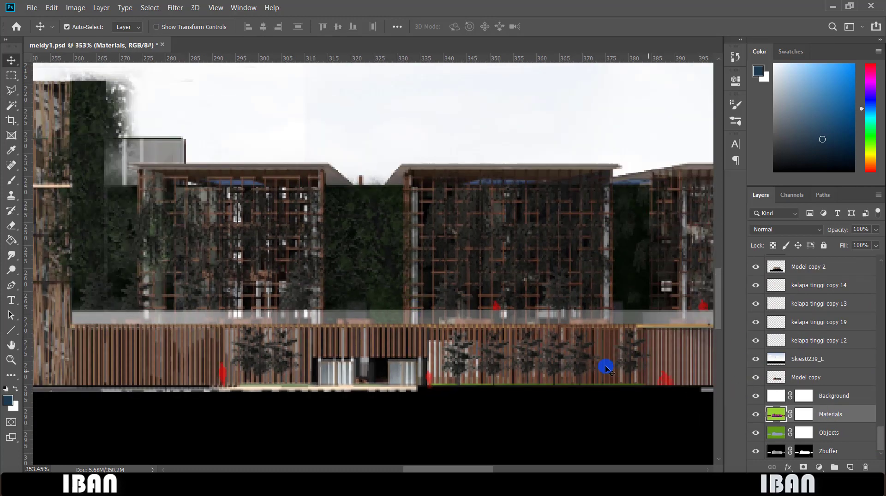
{"action": "key", "text": "w"}
{"action": "left_click", "coordinate": [595, 315]}
{"action": "scroll", "coordinate": [595, 314], "scroll_direction": "down", "scroll_amount": 3}
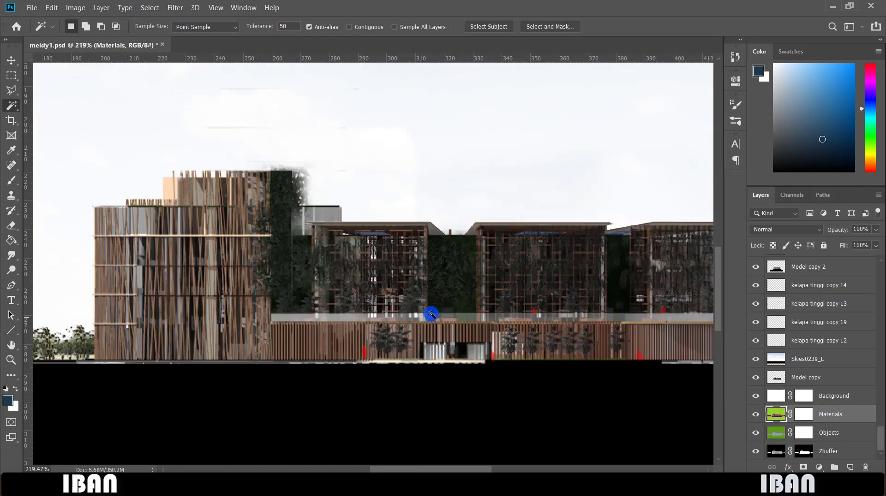
{"action": "scroll", "coordinate": [424, 317], "scroll_direction": "up", "scroll_amount": 3}
{"action": "left_click", "coordinate": [436, 320]}
{"action": "scroll", "coordinate": [437, 321], "scroll_direction": "down", "scroll_amount": 3}
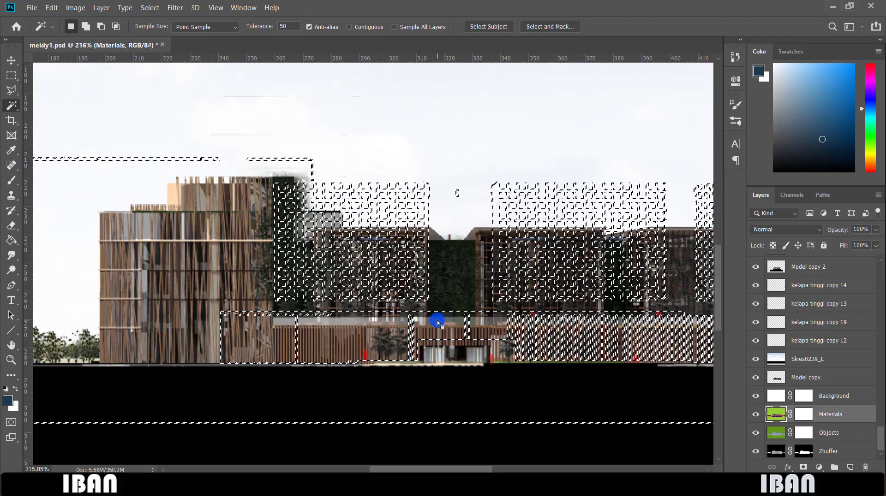
{"action": "scroll", "coordinate": [315, 321], "scroll_direction": "up", "scroll_amount": 3}
{"action": "scroll", "coordinate": [263, 301], "scroll_direction": "up", "scroll_amount": 2}
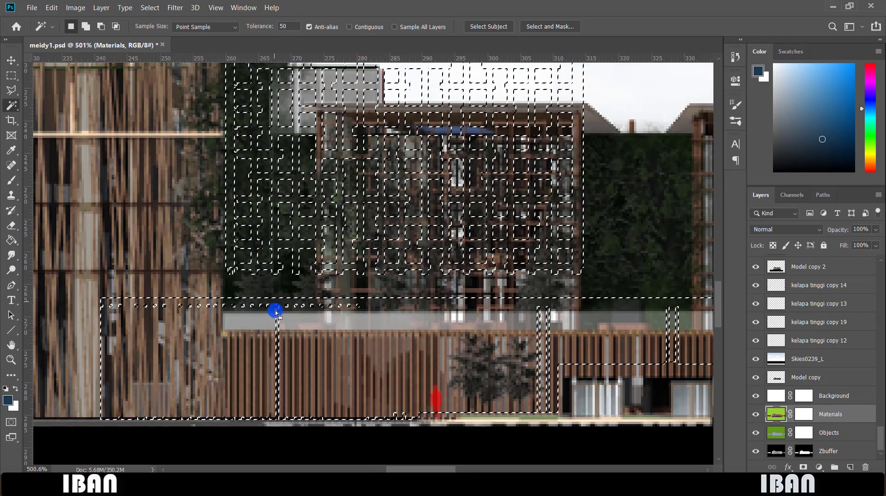
{"action": "scroll", "coordinate": [275, 303], "scroll_direction": "down", "scroll_amount": 2}
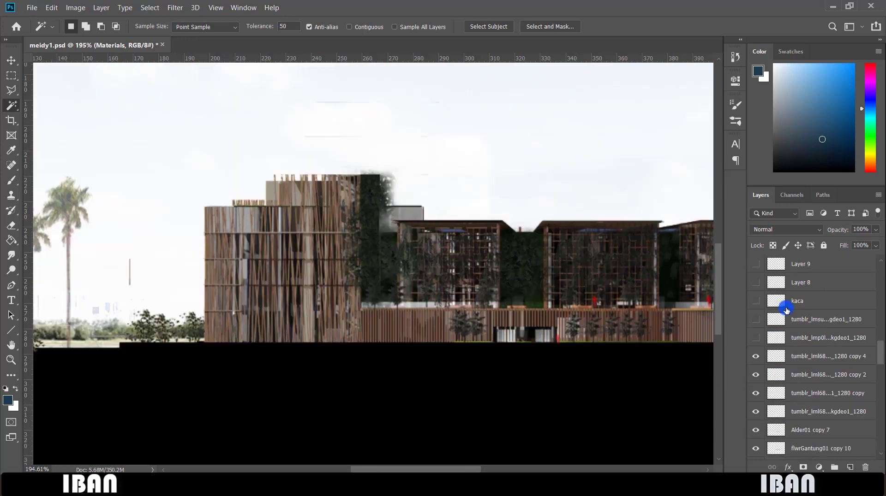
Step: Show the kaca layer and the two hidden tumblr figure layers directly beneath it
{"action": "left_click", "coordinate": [753, 302]}
{"action": "scroll", "coordinate": [579, 263], "scroll_direction": "down", "scroll_amount": 3}
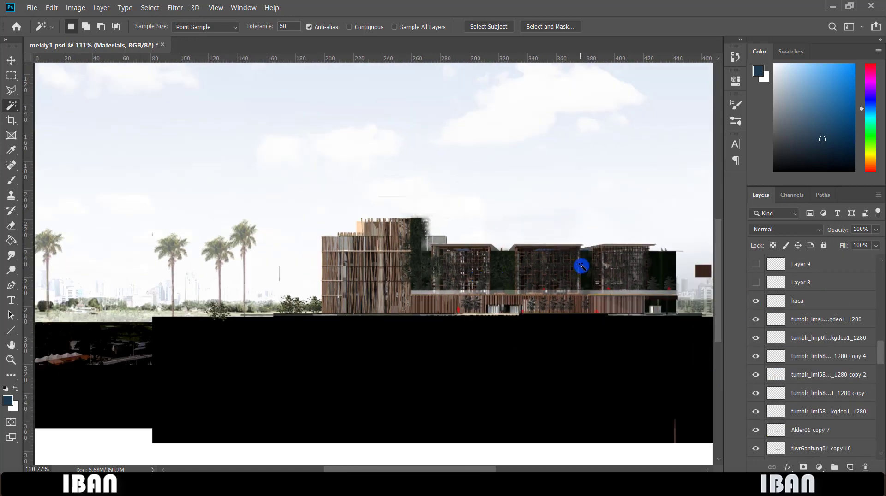
{"action": "scroll", "coordinate": [439, 283], "scroll_direction": "up", "scroll_amount": 1}
{"action": "scroll", "coordinate": [547, 286], "scroll_direction": "down", "scroll_amount": 2}
{"action": "scroll", "coordinate": [547, 286], "scroll_direction": "up", "scroll_amount": 1}
Step: Show Layer 8, Layer 9 and the birds on Layer 12, switching Layer 12 off and on to check it
{"action": "left_click", "coordinate": [754, 282]}
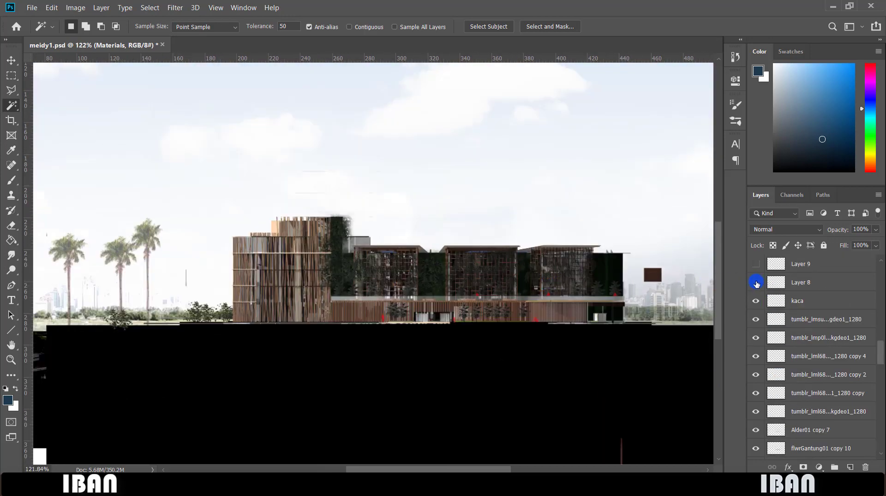
{"action": "scroll", "coordinate": [631, 293], "scroll_direction": "down", "scroll_amount": 2}
{"action": "scroll", "coordinate": [767, 300], "scroll_direction": "up", "scroll_amount": 1}
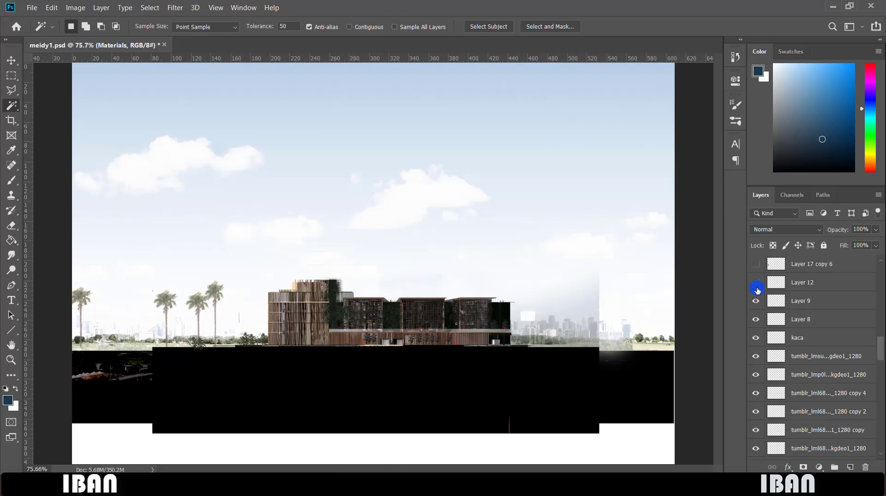
{"action": "scroll", "coordinate": [533, 331], "scroll_direction": "up", "scroll_amount": 5}
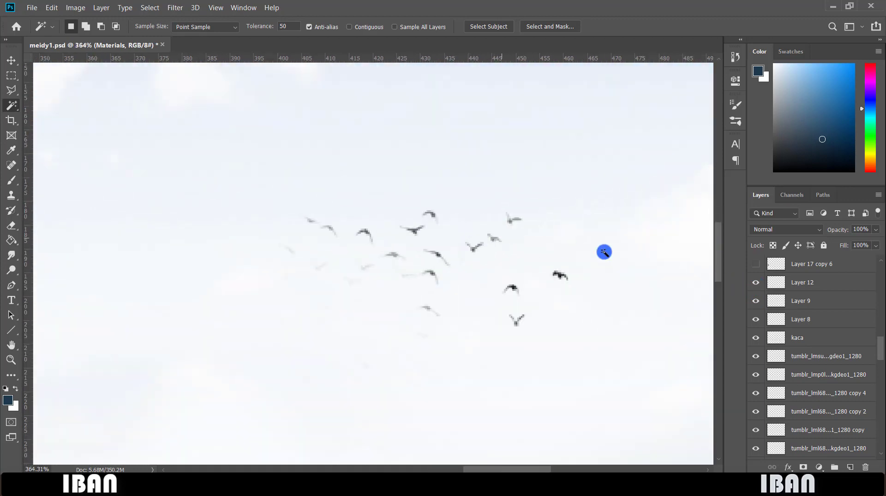
{"action": "left_click", "coordinate": [756, 280]}
{"action": "left_click", "coordinate": [755, 281]}
Step: Show Layer 17 copies 6, 7 and 8 and kelapa tinggi copies 15 and 20 as background towers and palms
{"action": "scroll", "coordinate": [538, 268], "scroll_direction": "down", "scroll_amount": 5}
{"action": "scroll", "coordinate": [830, 329], "scroll_direction": "up", "scroll_amount": 1}
{"action": "scroll", "coordinate": [831, 329], "scroll_direction": "up", "scroll_amount": 5}
{"action": "left_click_drag", "start_coordinate": [757, 379], "coordinate": [759, 349]}
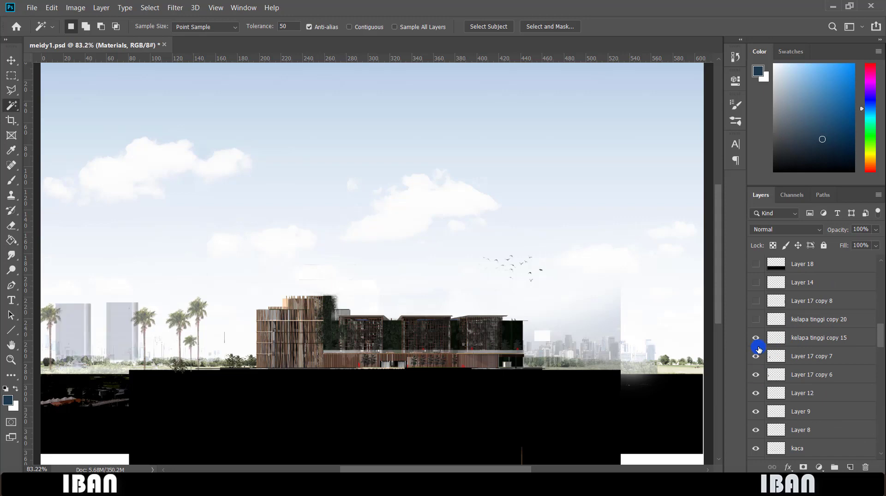
{"action": "left_click", "coordinate": [756, 302]}
{"action": "scroll", "coordinate": [311, 349], "scroll_direction": "up", "scroll_amount": 3}
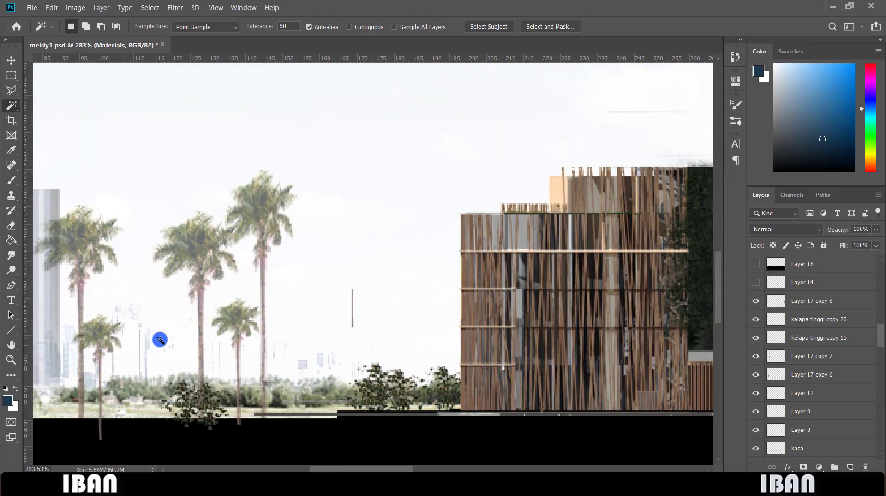
{"action": "scroll", "coordinate": [144, 341], "scroll_direction": "down", "scroll_amount": 5}
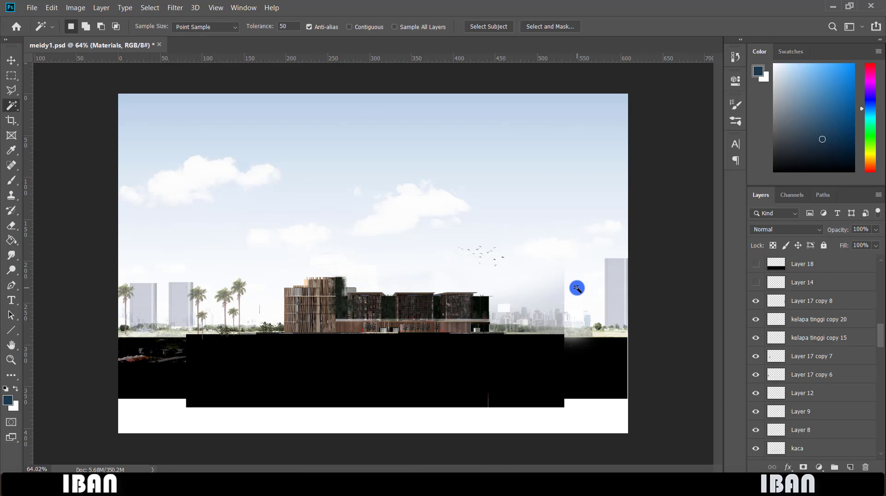
Step: Try placing several copies of the Layer 10 skyline and greenery patch across the sky
{"action": "key", "text": "v"}
{"action": "left_click_drag", "start_coordinate": [537, 306], "coordinate": [303, 282]}
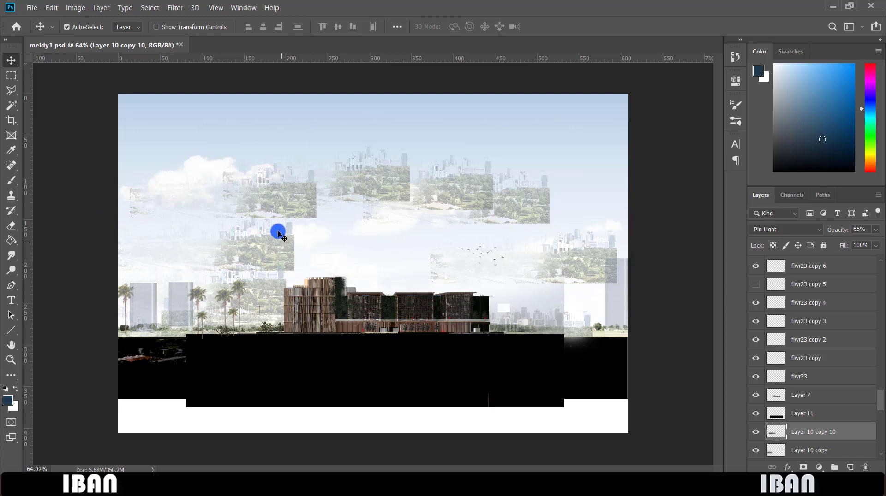
{"action": "key", "text": "e"}
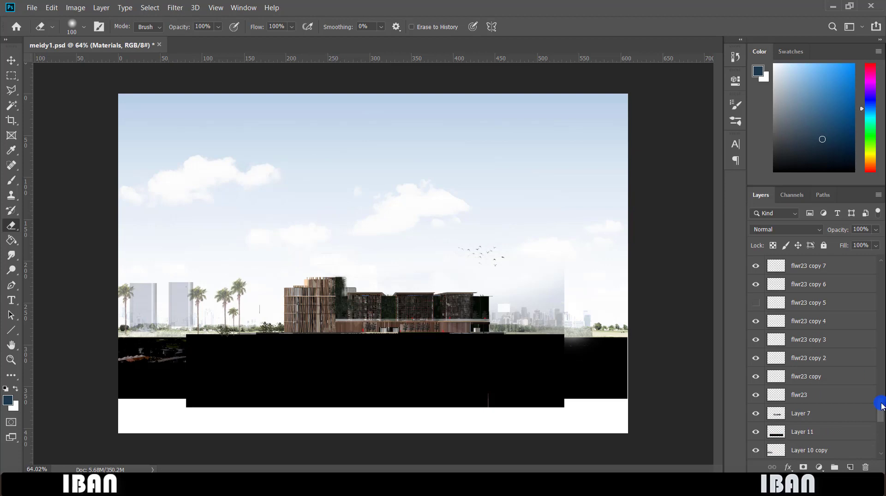
Step: Show Layer 14, the black ground on Layer 18 and Group 1, switching Layer 18 off and on to compare
{"action": "scroll", "coordinate": [881, 310], "scroll_direction": "down", "scroll_amount": 1}
{"action": "scroll", "coordinate": [812, 351], "scroll_direction": "up", "scroll_amount": 5}
{"action": "left_click", "coordinate": [755, 350]}
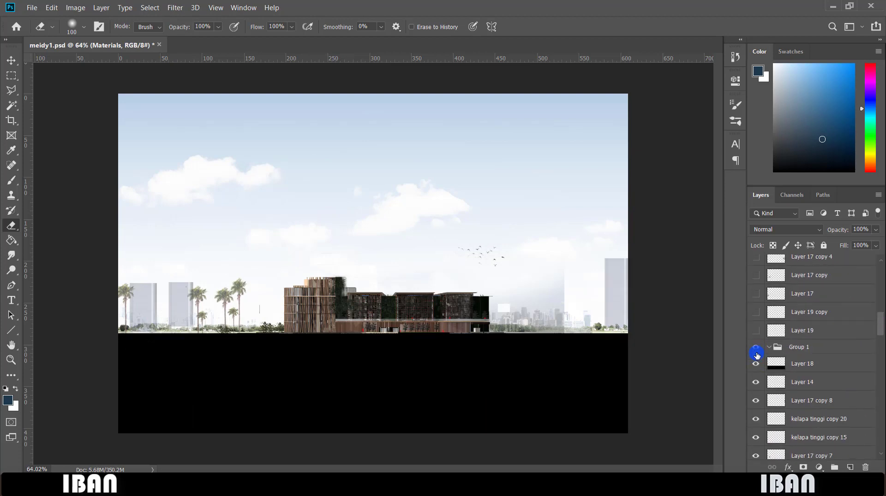
{"action": "left_click", "coordinate": [755, 364]}
{"action": "left_click", "coordinate": [755, 365]}
{"action": "scroll", "coordinate": [217, 383], "scroll_direction": "up", "scroll_amount": 3}
{"action": "scroll", "coordinate": [245, 375], "scroll_direction": "down", "scroll_amount": 2}
{"action": "scroll", "coordinate": [431, 380], "scroll_direction": "up", "scroll_amount": 3}
{"action": "scroll", "coordinate": [431, 380], "scroll_direction": "down", "scroll_amount": 2}
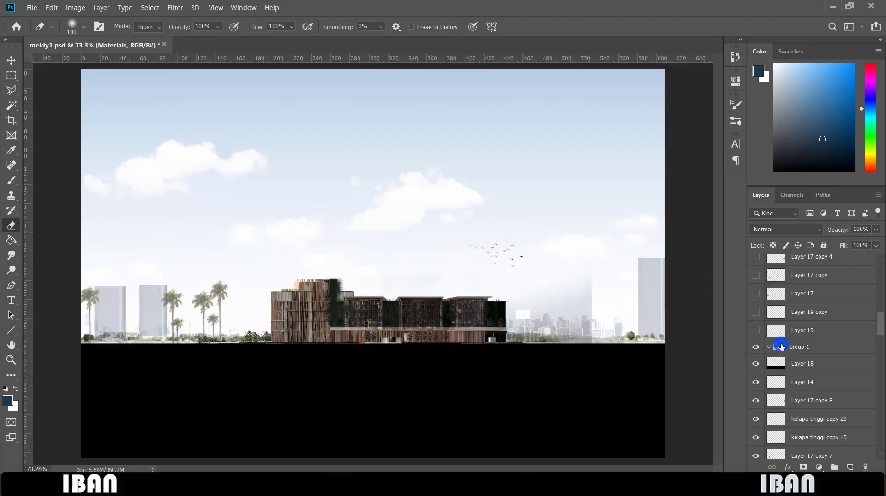
Step: Show Layer 19, Layer 19 copy, Layer 17 and Layer 17 copy to add the cars and more background towers
{"action": "scroll", "coordinate": [759, 362], "scroll_direction": "up", "scroll_amount": 2}
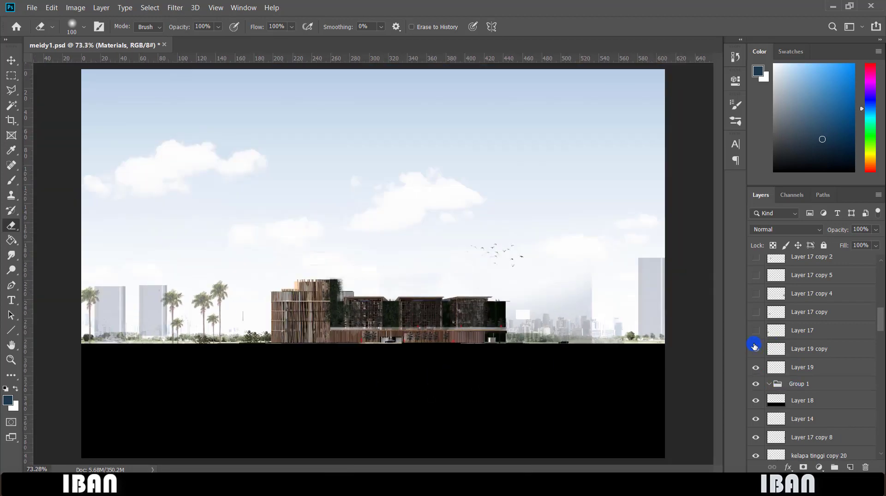
{"action": "scroll", "coordinate": [599, 346], "scroll_direction": "up", "scroll_amount": 3}
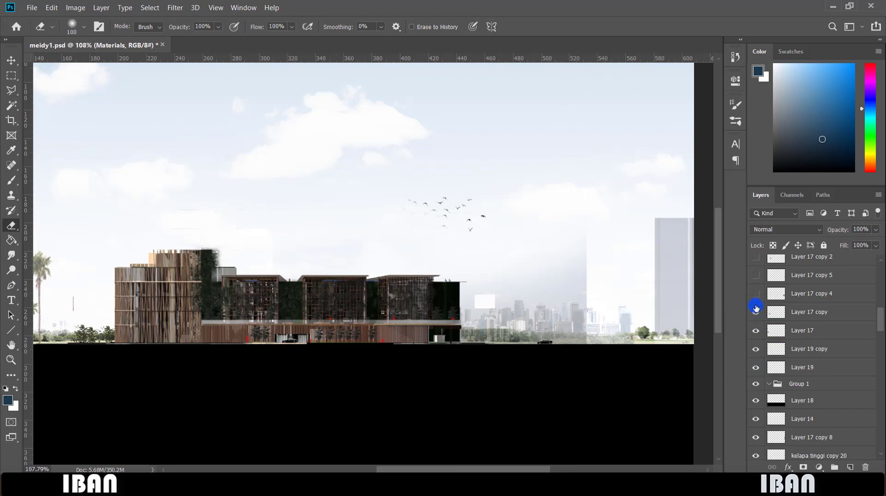
{"action": "scroll", "coordinate": [529, 332], "scroll_direction": "down", "scroll_amount": 3}
{"action": "scroll", "coordinate": [344, 296], "scroll_direction": "up", "scroll_amount": 1}
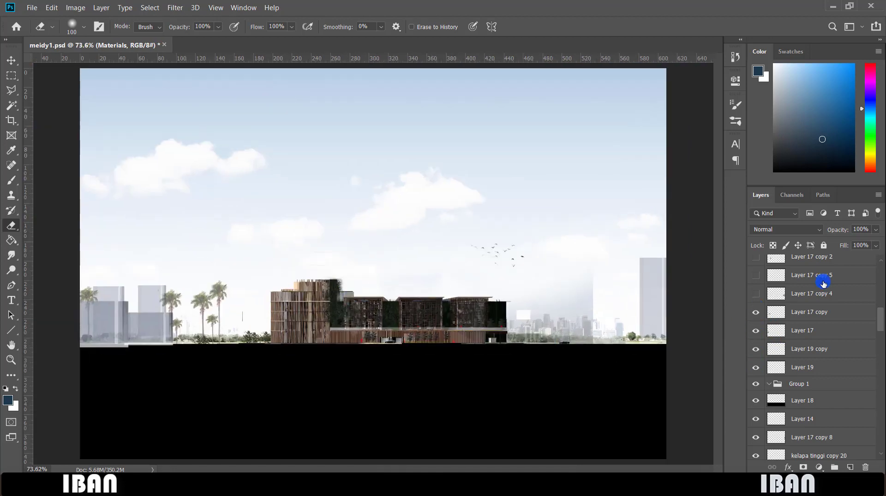
Step: Show Layer 17 copies 4, 5, 2 and 3, switching them off and on to check each background tower
{"action": "scroll", "coordinate": [817, 300], "scroll_direction": "up", "scroll_amount": 1}
{"action": "scroll", "coordinate": [815, 304], "scroll_direction": "up", "scroll_amount": 2}
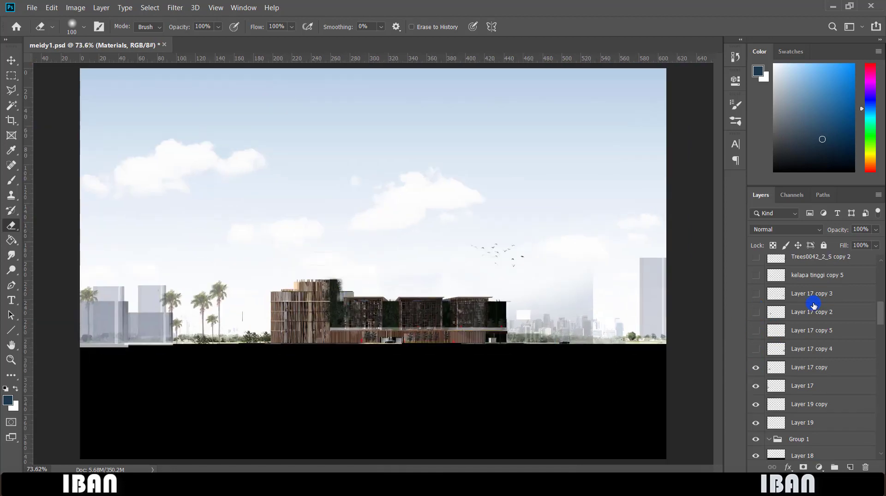
{"action": "left_click", "coordinate": [756, 314]}
{"action": "left_click", "coordinate": [756, 315]}
{"action": "left_click", "coordinate": [756, 315]}
{"action": "left_click", "coordinate": [756, 314]}
{"action": "left_click", "coordinate": [755, 315]}
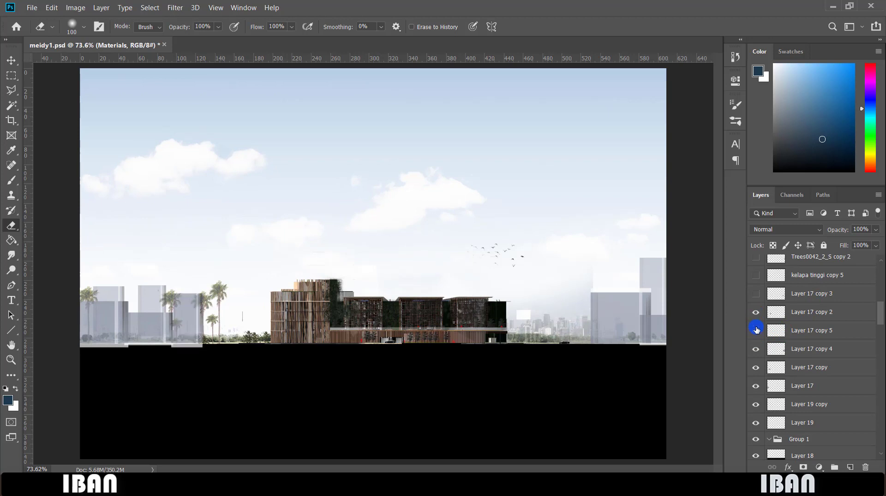
{"action": "left_click", "coordinate": [756, 330]}
{"action": "left_click", "coordinate": [756, 330]}
{"action": "left_click", "coordinate": [756, 312]}
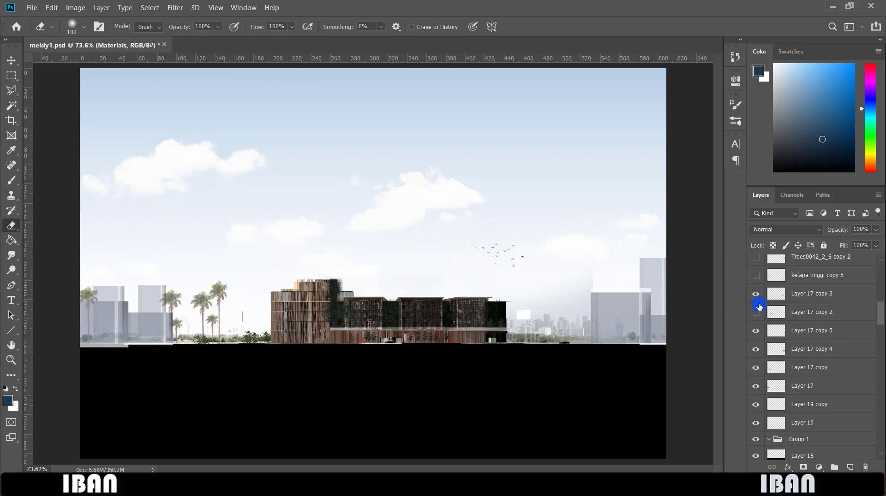
{"action": "left_click", "coordinate": [756, 293]}
{"action": "left_click", "coordinate": [756, 313]}
Step: Show kelapa tinggi copies 5, 16, 17 and 18 and Trees0042_2_S copies 2, 3 and 4
{"action": "scroll", "coordinate": [759, 318], "scroll_direction": "up", "scroll_amount": 3}
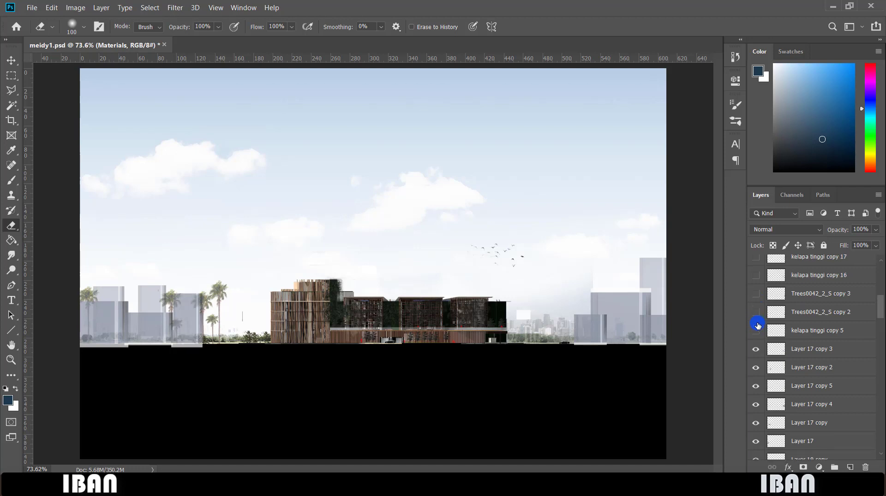
{"action": "left_click_drag", "start_coordinate": [755, 310], "coordinate": [753, 298]}
{"action": "scroll", "coordinate": [758, 328], "scroll_direction": "up", "scroll_amount": 5}
{"action": "left_click", "coordinate": [755, 312]}
Step: Show the Trees0042_2_S layer, its first copy and copies 6, 8 and 7 beside the building
{"action": "scroll", "coordinate": [756, 325], "scroll_direction": "up", "scroll_amount": 2}
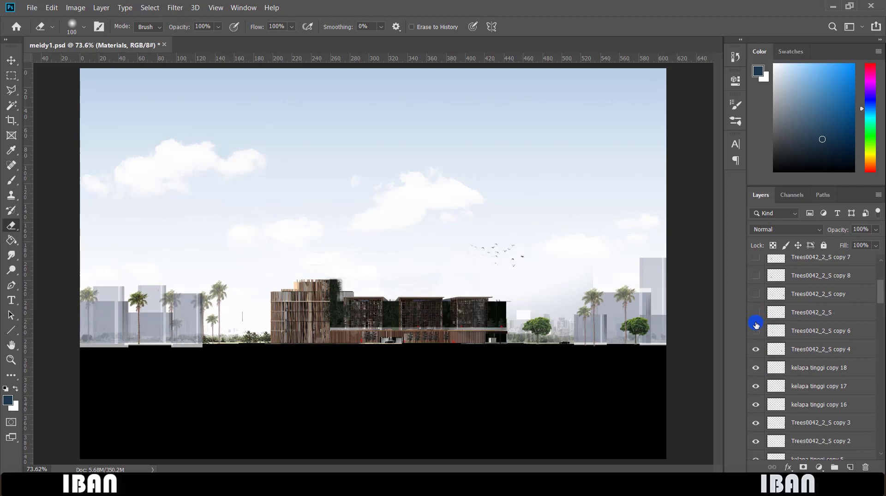
{"action": "left_click_drag", "start_coordinate": [757, 331], "coordinate": [756, 294]}
{"action": "scroll", "coordinate": [756, 293], "scroll_direction": "up", "scroll_amount": 3}
{"action": "left_click", "coordinate": [756, 332]}
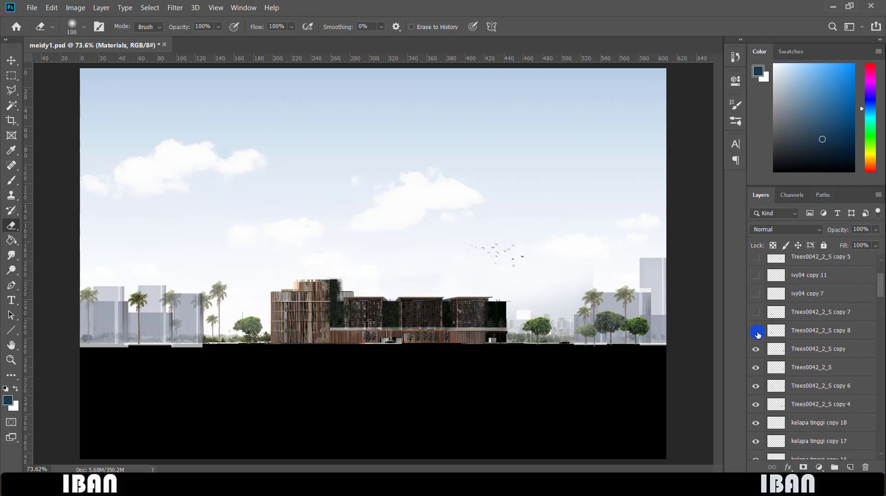
{"action": "scroll", "coordinate": [574, 295], "scroll_direction": "down", "scroll_amount": 3}
Step: Show ivy04 copies 7 and 11, Trees0042_2_S copy 5 and Layer 1 copy 8 over the scene
{"action": "scroll", "coordinate": [417, 306], "scroll_direction": "up", "scroll_amount": 6}
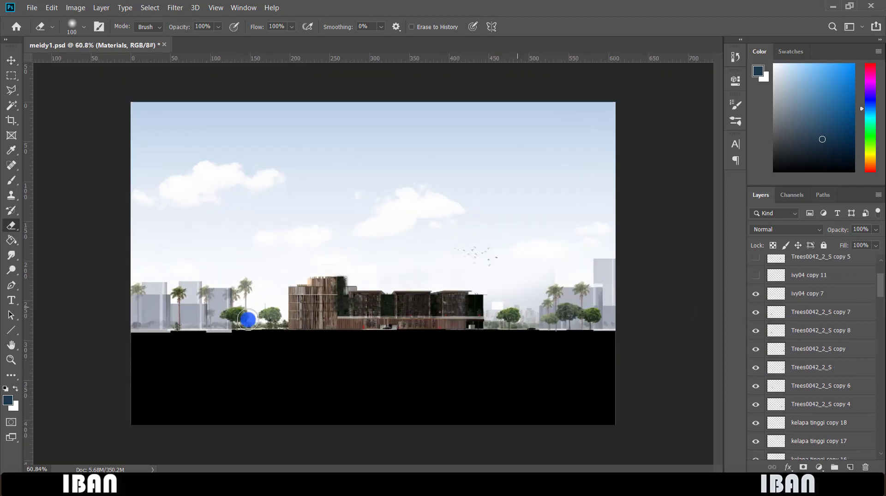
{"action": "scroll", "coordinate": [148, 326], "scroll_direction": "up", "scroll_amount": 2}
{"action": "scroll", "coordinate": [140, 355], "scroll_direction": "down", "scroll_amount": 3}
{"action": "scroll", "coordinate": [759, 332], "scroll_direction": "up", "scroll_amount": 4}
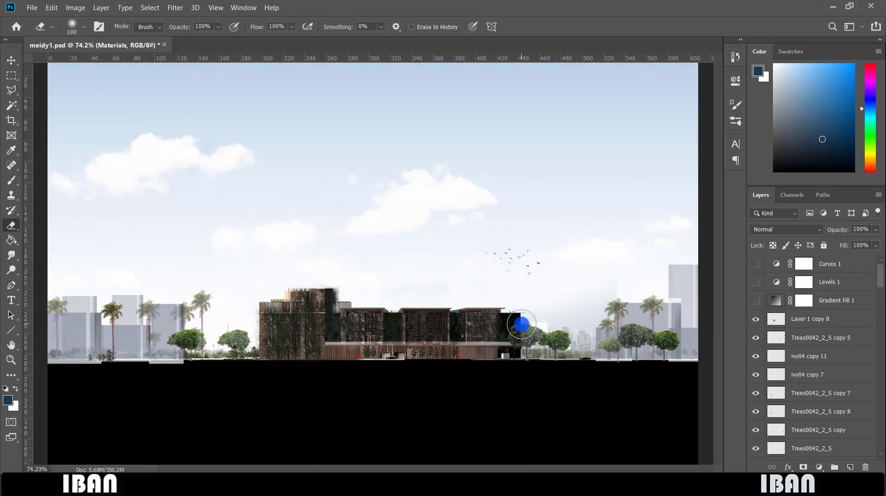
Step: Examine the building's planted facade and surrounding trees up close and in the full composition
{"action": "scroll", "coordinate": [520, 323], "scroll_direction": "down", "scroll_amount": 2}
{"action": "scroll", "coordinate": [276, 281], "scroll_direction": "up", "scroll_amount": 5}
{"action": "scroll", "coordinate": [323, 316], "scroll_direction": "down", "scroll_amount": 5}
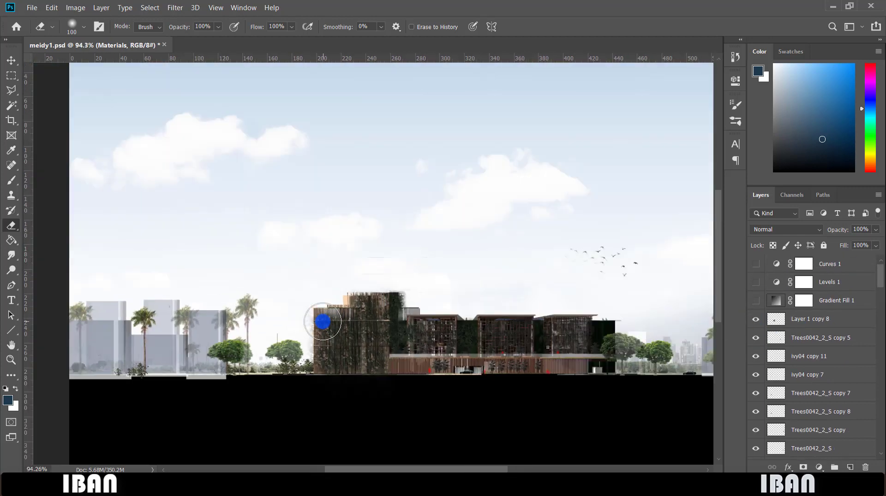
{"action": "scroll", "coordinate": [525, 312], "scroll_direction": "up", "scroll_amount": 3}
{"action": "scroll", "coordinate": [474, 311], "scroll_direction": "down", "scroll_amount": 3}
{"action": "scroll", "coordinate": [593, 361], "scroll_direction": "up", "scroll_amount": 3}
{"action": "scroll", "coordinate": [525, 365], "scroll_direction": "down", "scroll_amount": 3}
{"action": "scroll", "coordinate": [223, 345], "scroll_direction": "up", "scroll_amount": 2}
{"action": "scroll", "coordinate": [227, 340], "scroll_direction": "down", "scroll_amount": 2}
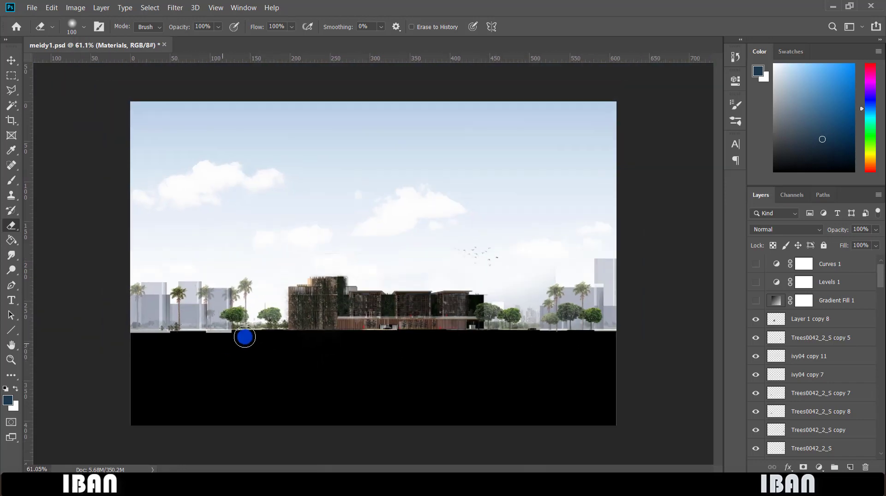
Step: Go through the Gradient Fill 1, Levels 1 and Curves 1 layers and select Layer 1 copy 8
{"action": "left_click", "coordinate": [847, 302]}
{"action": "left_click", "coordinate": [820, 287]}
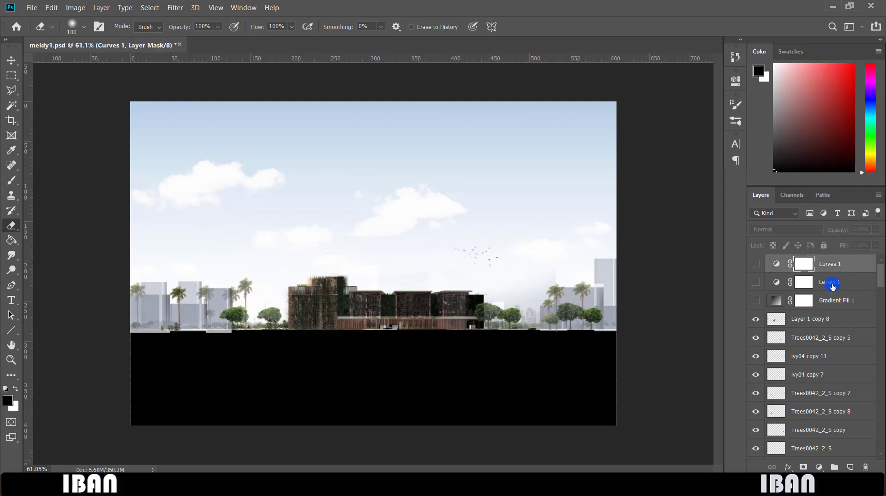
{"action": "left_click", "coordinate": [836, 296]}
{"action": "left_click", "coordinate": [832, 283]}
{"action": "left_click", "coordinate": [829, 302]}
{"action": "left_click", "coordinate": [824, 322]}
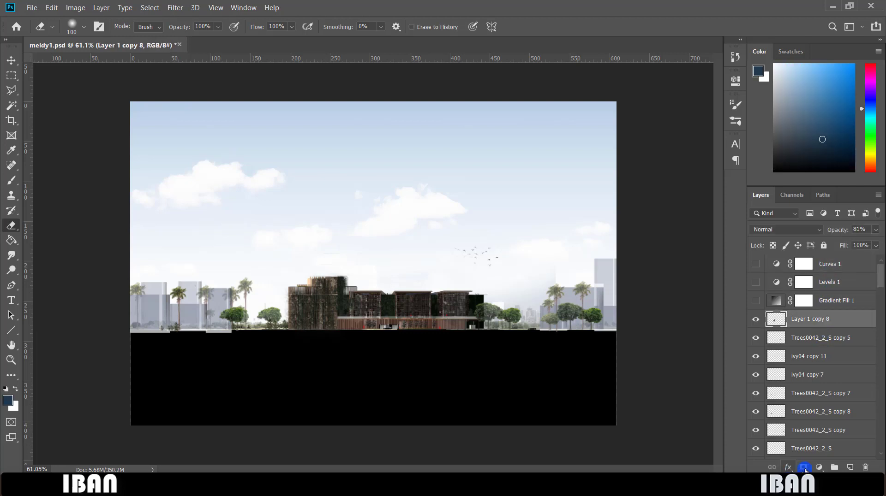
Step: Look through the available fill and adjustment layer types, including Levels, Curves and Exposure
{"action": "left_click", "coordinate": [818, 467]}
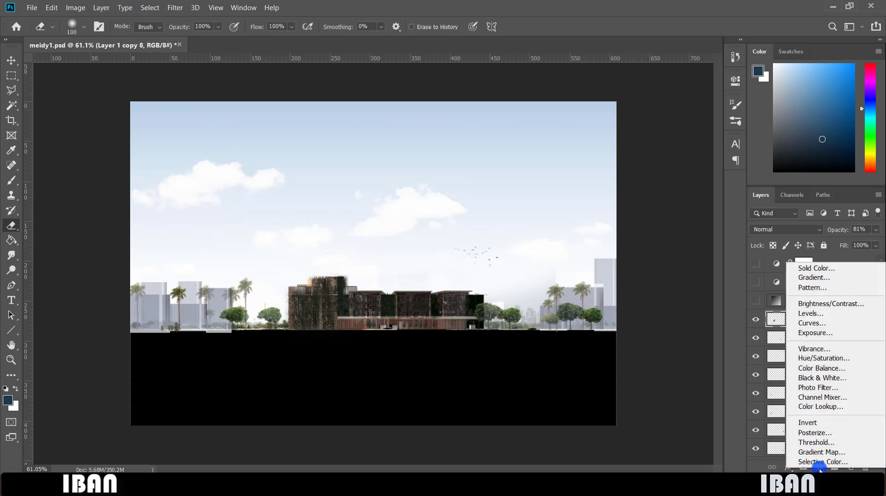
{"action": "left_click", "coordinate": [818, 467]}
{"action": "left_click", "coordinate": [818, 467]}
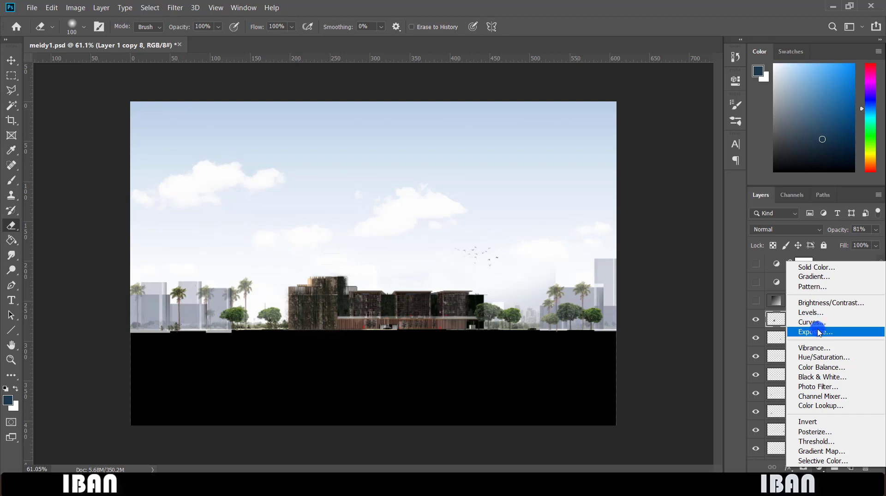
{"action": "left_click", "coordinate": [767, 259]}
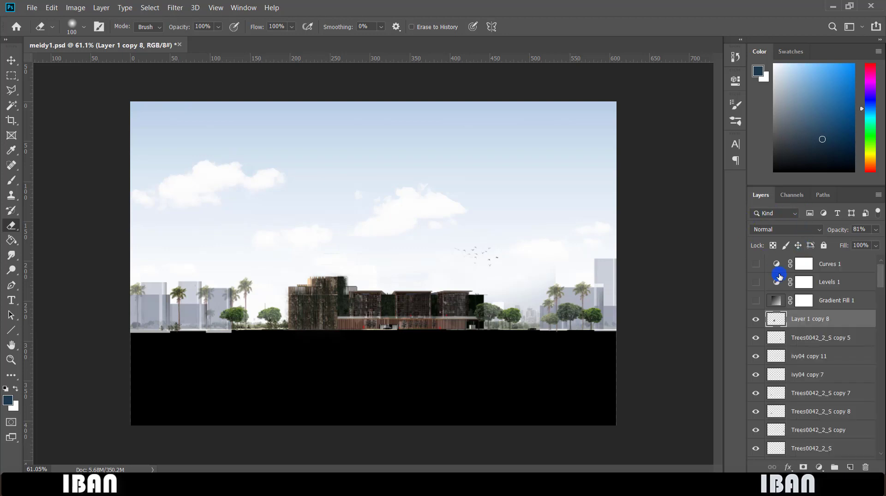
Step: Show the Gradient Fill 1, Levels 1 and Curves 1 layers over the elevation
{"action": "left_click", "coordinate": [756, 302]}
{"action": "left_click", "coordinate": [758, 302]}
{"action": "left_click", "coordinate": [759, 302]}
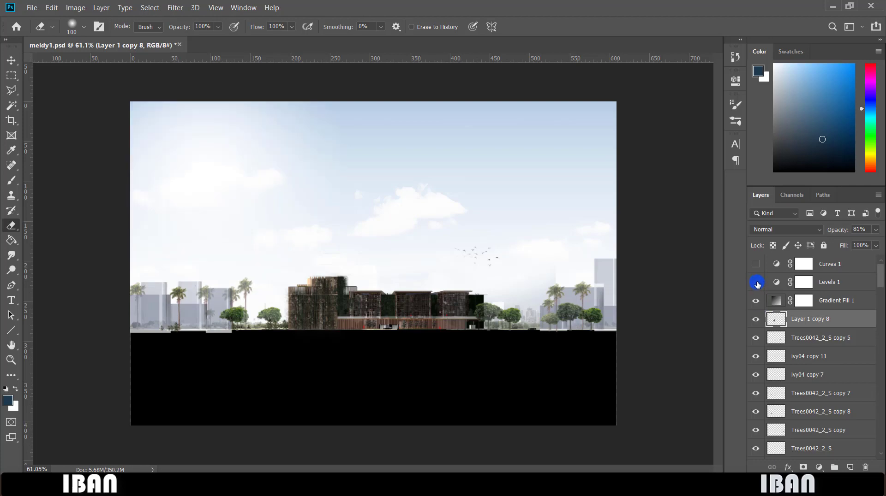
{"action": "left_click", "coordinate": [756, 282]}
{"action": "left_click", "coordinate": [754, 264]}
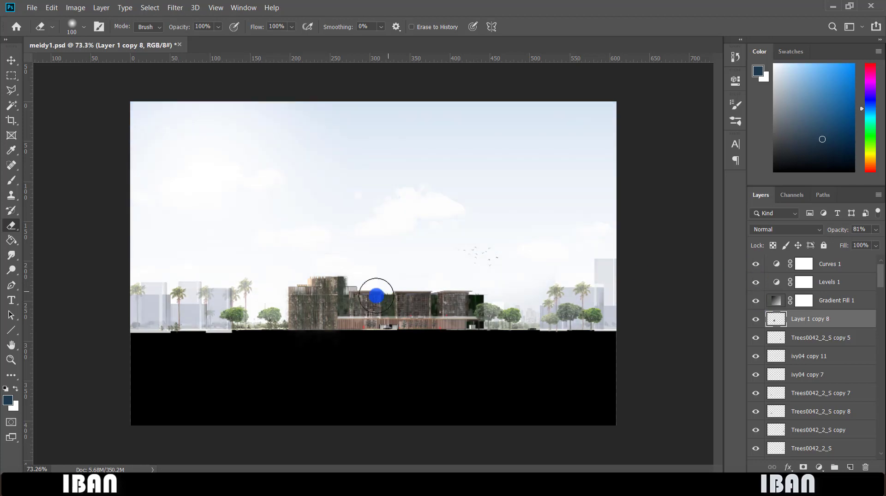
Step: Examine the building's upper facade and roofline up close, and the overall composition with the adjustment layers applied
{"action": "scroll", "coordinate": [380, 297], "scroll_direction": "up", "scroll_amount": 5}
{"action": "scroll", "coordinate": [483, 321], "scroll_direction": "down", "scroll_amount": 3}
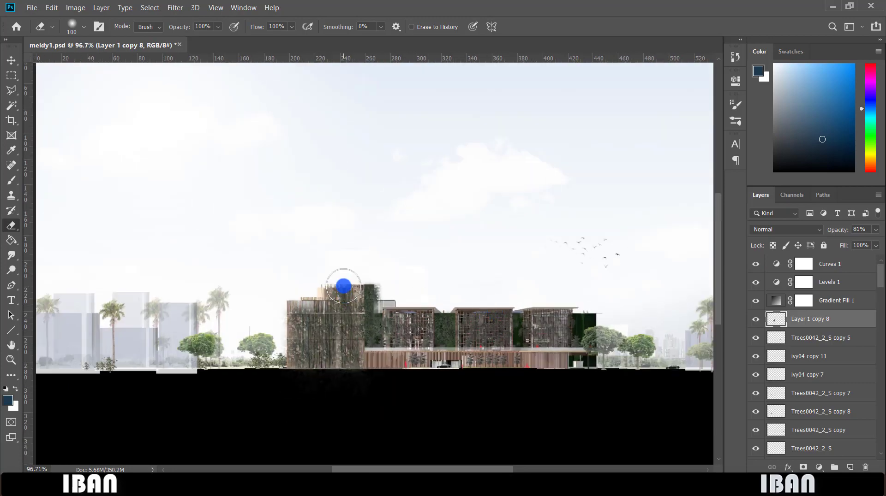
{"action": "scroll", "coordinate": [343, 283], "scroll_direction": "up", "scroll_amount": 5}
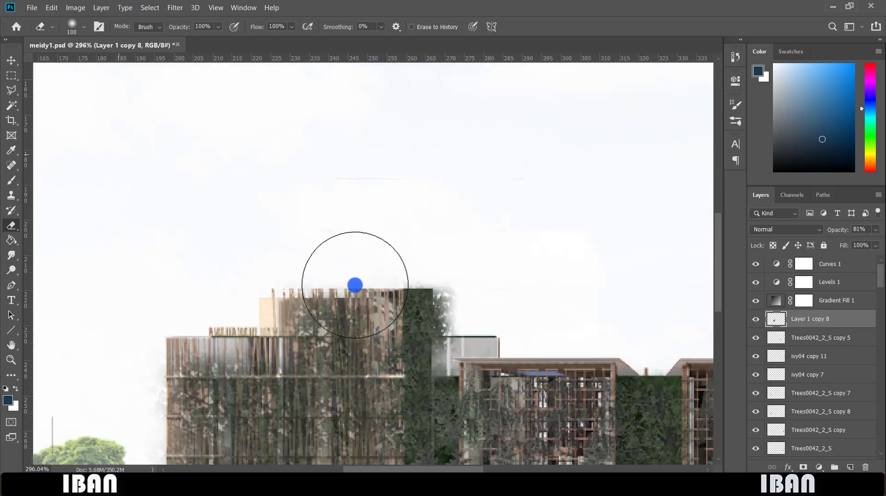
{"action": "scroll", "coordinate": [409, 300], "scroll_direction": "down", "scroll_amount": 2}
{"action": "scroll", "coordinate": [328, 307], "scroll_direction": "down", "scroll_amount": 3}
{"action": "scroll", "coordinate": [437, 299], "scroll_direction": "up", "scroll_amount": 2}
{"action": "scroll", "coordinate": [342, 297], "scroll_direction": "down", "scroll_amount": 4}
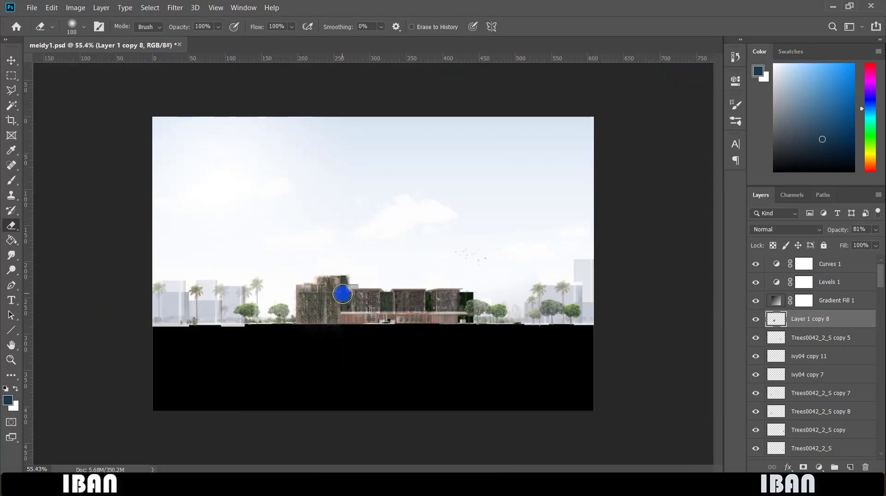
{"action": "scroll", "coordinate": [342, 294], "scroll_direction": "down", "scroll_amount": 2}
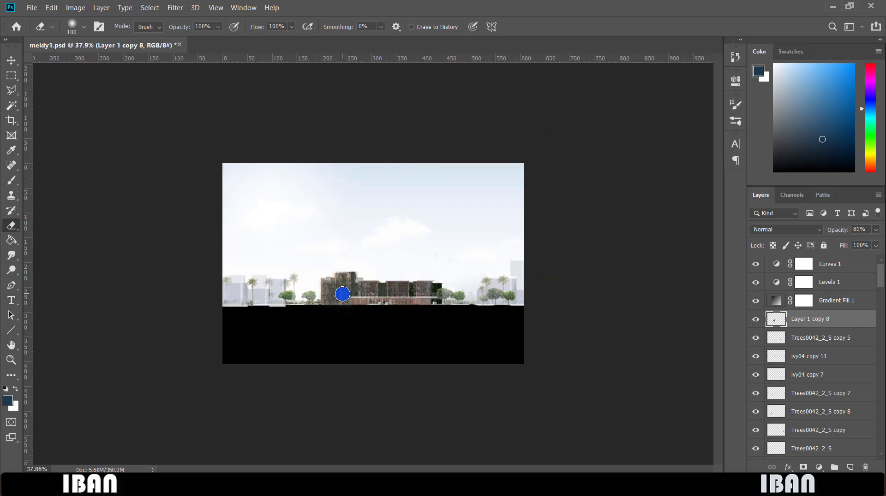
{"action": "scroll", "coordinate": [351, 273], "scroll_direction": "up", "scroll_amount": 2}
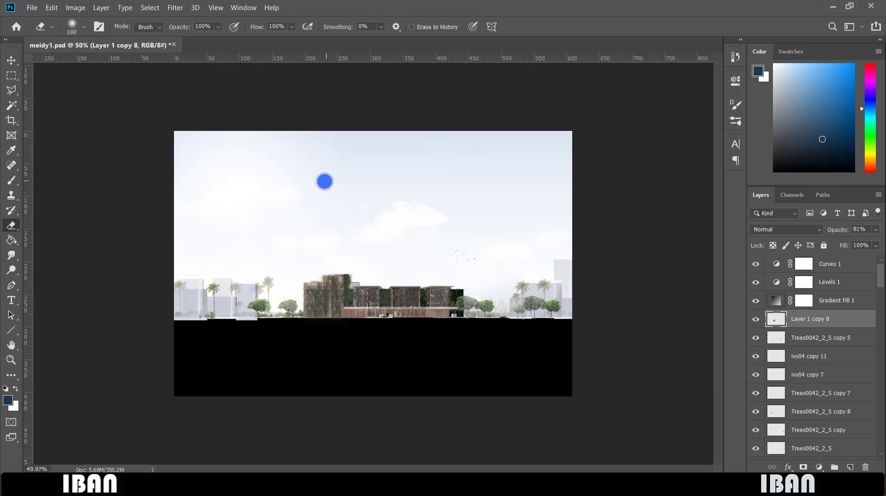
{"action": "mouse_move", "coordinate": [273, 170]}
{"action": "left_mouse_down"}
{"action": "mouse_move", "coordinate": [369, 181]}
{"action": "mouse_move", "coordinate": [440, 196]}
{"action": "mouse_move", "coordinate": [509, 189]}
{"action": "mouse_move", "coordinate": [520, 229]}
{"action": "mouse_move", "coordinate": [550, 225]}
{"action": "left_mouse_up"}
{"action": "mouse_move", "coordinate": [509, 222]}
{"action": "left_mouse_down"}
{"action": "mouse_move", "coordinate": [565, 223]}
{"action": "mouse_move", "coordinate": [552, 237]}
{"action": "left_mouse_up"}
{"action": "left_click_drag", "start_coordinate": [533, 247], "coordinate": [568, 258]}
{"action": "left_click_drag", "start_coordinate": [202, 207], "coordinate": [265, 207]}
{"action": "left_click_drag", "start_coordinate": [200, 227], "coordinate": [232, 226]}
{"action": "mouse_move", "coordinate": [175, 241]}
{"action": "left_mouse_down"}
{"action": "mouse_move", "coordinate": [191, 241]}
{"action": "mouse_move", "coordinate": [153, 254]}
{"action": "left_mouse_up"}
{"action": "mouse_move", "coordinate": [238, 251]}
{"action": "left_mouse_down"}
{"action": "mouse_move", "coordinate": [158, 266]}
{"action": "mouse_move", "coordinate": [205, 268]}
{"action": "left_mouse_up"}
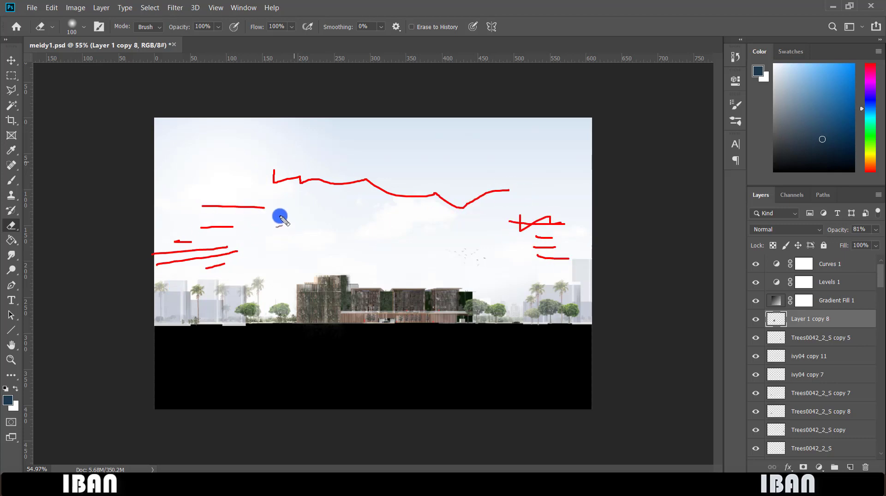
Step: Review the finished elevation at close range and in full, checking the facade, trees, background towers and sky
{"action": "scroll", "coordinate": [370, 246], "scroll_direction": "up", "scroll_amount": 3}
{"action": "scroll", "coordinate": [424, 310], "scroll_direction": "up", "scroll_amount": 4}
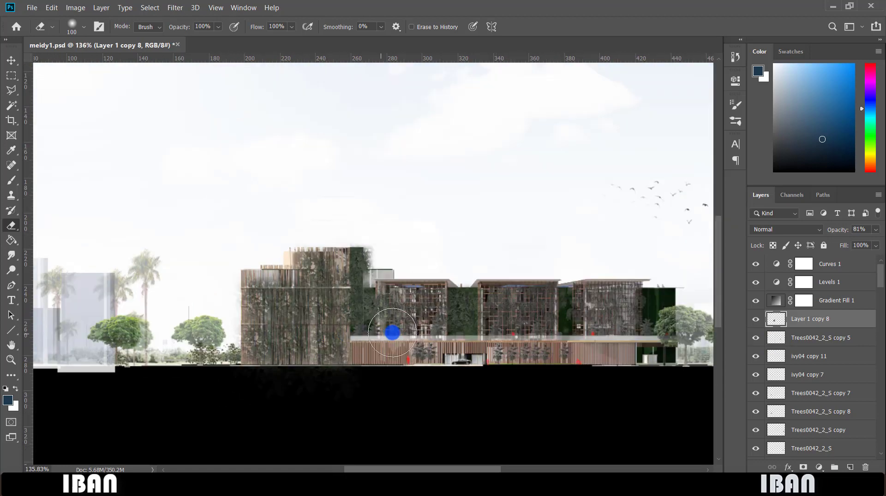
{"action": "scroll", "coordinate": [445, 329], "scroll_direction": "down", "scroll_amount": 6}
{"action": "scroll", "coordinate": [286, 296], "scroll_direction": "up", "scroll_amount": 4}
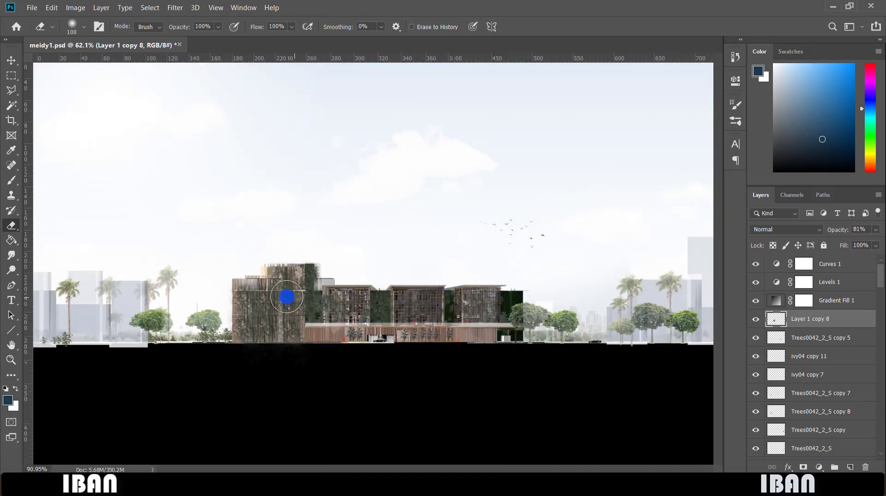
{"action": "scroll", "coordinate": [460, 329], "scroll_direction": "down", "scroll_amount": 4}
{"action": "key", "text": "]"}
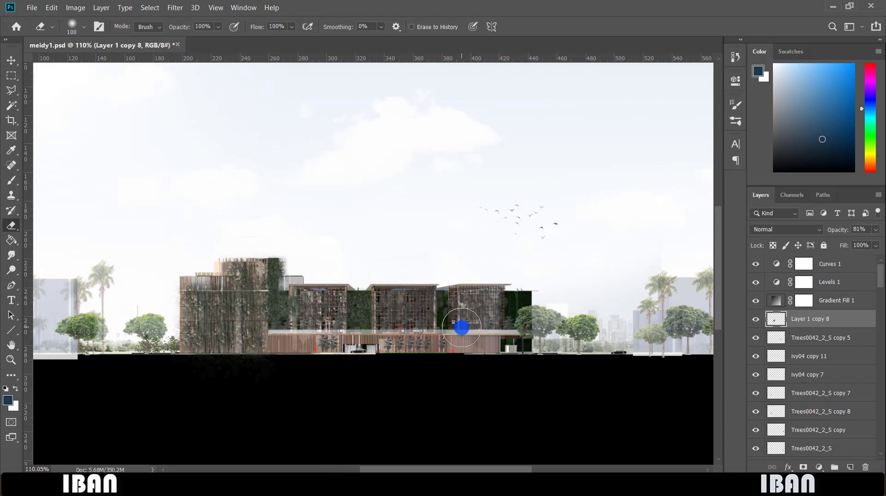
{"action": "scroll", "coordinate": [462, 326], "scroll_direction": "down", "scroll_amount": 5}
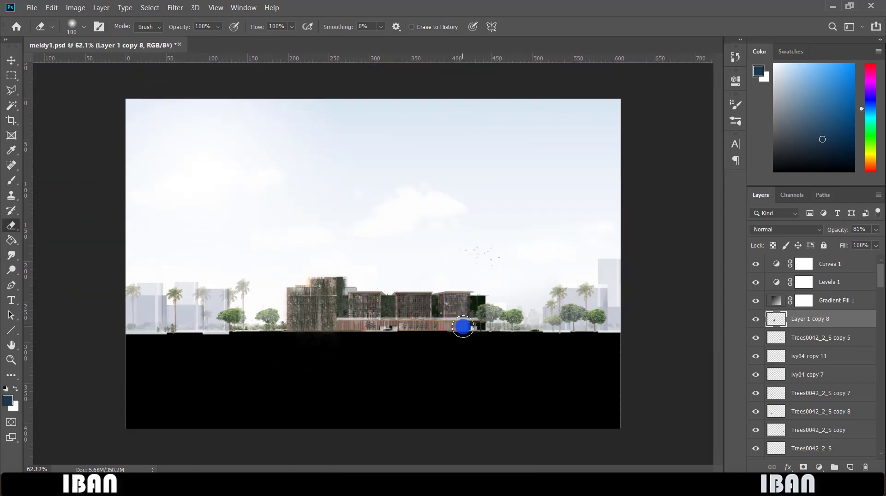
{"action": "scroll", "coordinate": [332, 322], "scroll_direction": "up", "scroll_amount": 4}
{"action": "scroll", "coordinate": [328, 317], "scroll_direction": "down", "scroll_amount": 4}
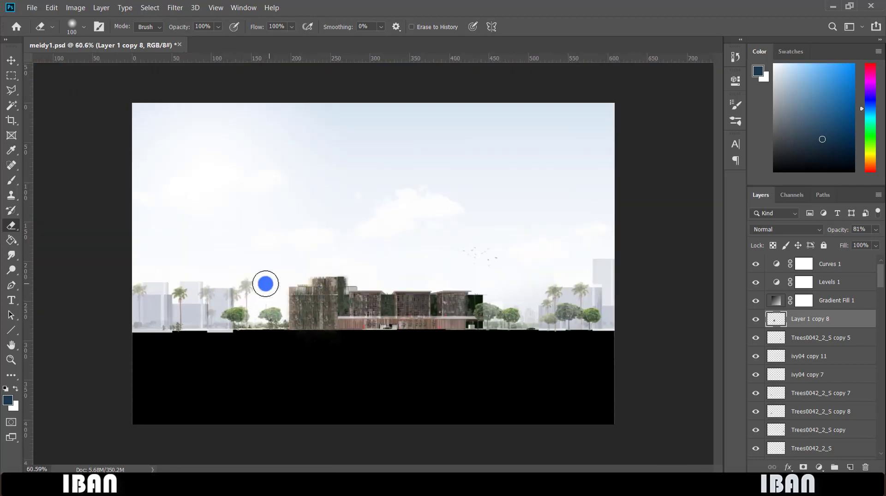
{"action": "scroll", "coordinate": [154, 294], "scroll_direction": "up", "scroll_amount": 3}
{"action": "scroll", "coordinate": [399, 269], "scroll_direction": "down", "scroll_amount": 4}
{"action": "scroll", "coordinate": [469, 261], "scroll_direction": "up", "scroll_amount": 1}
{"action": "scroll", "coordinate": [469, 260], "scroll_direction": "down", "scroll_amount": 1}
{"action": "scroll", "coordinate": [414, 275], "scroll_direction": "up", "scroll_amount": 3}
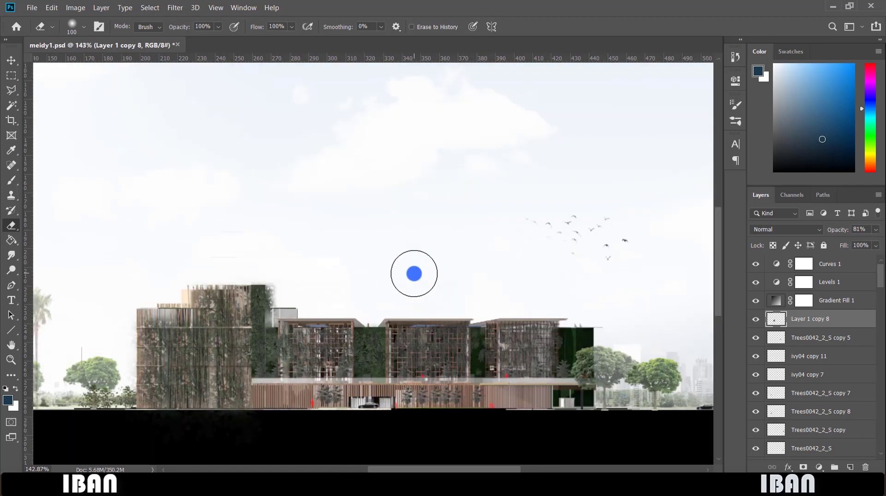
{"action": "scroll", "coordinate": [414, 274], "scroll_direction": "down", "scroll_amount": 3}
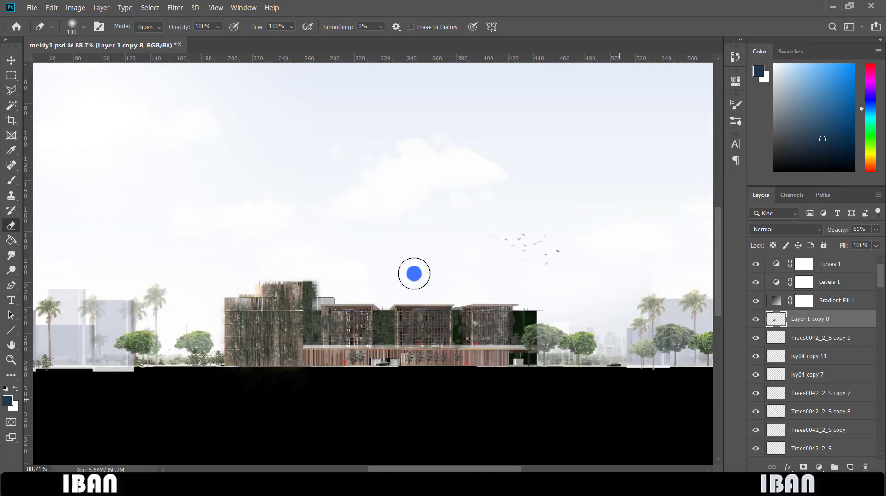
{"action": "scroll", "coordinate": [413, 274], "scroll_direction": "down", "scroll_amount": 2}
{"action": "scroll", "coordinate": [345, 282], "scroll_direction": "up", "scroll_amount": 2}
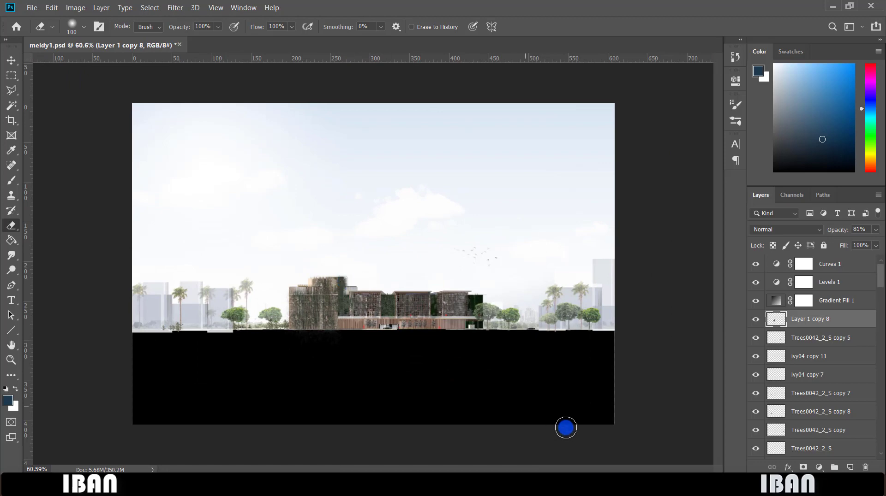